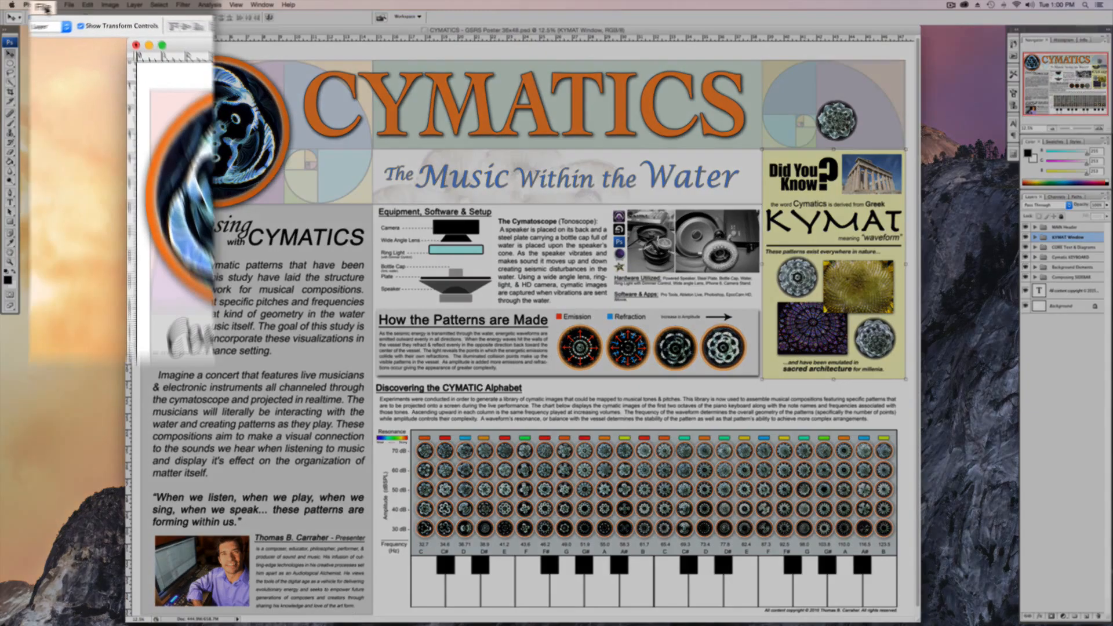
# Set up a new document named Poster, 48 inches wide and 36 inches high.
pyautogui.click(69, 5)
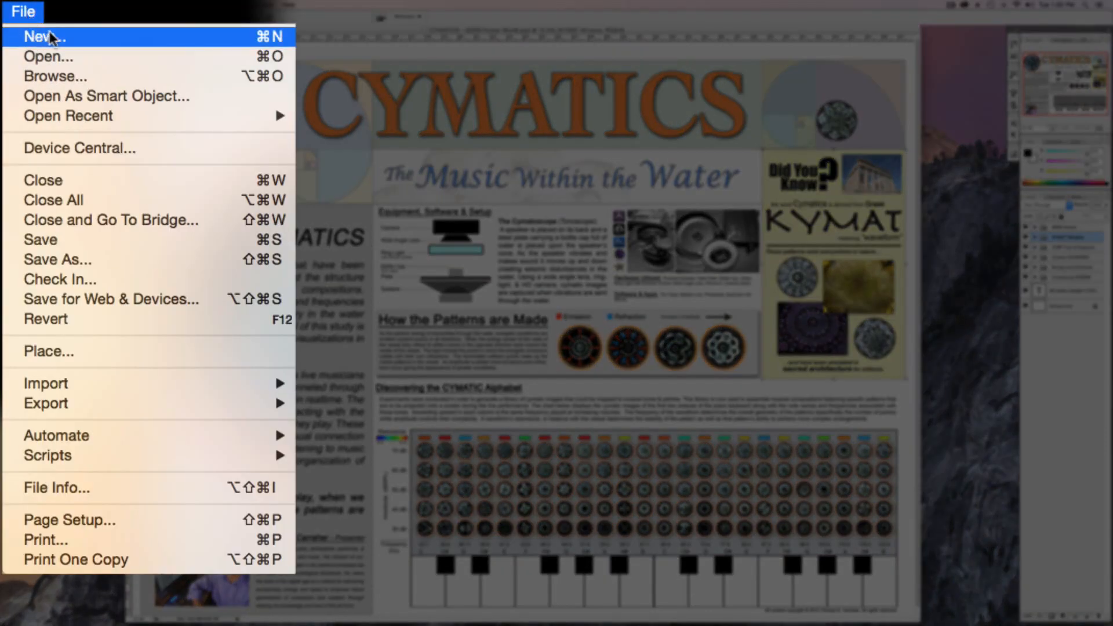
pyautogui.click(112, 37)
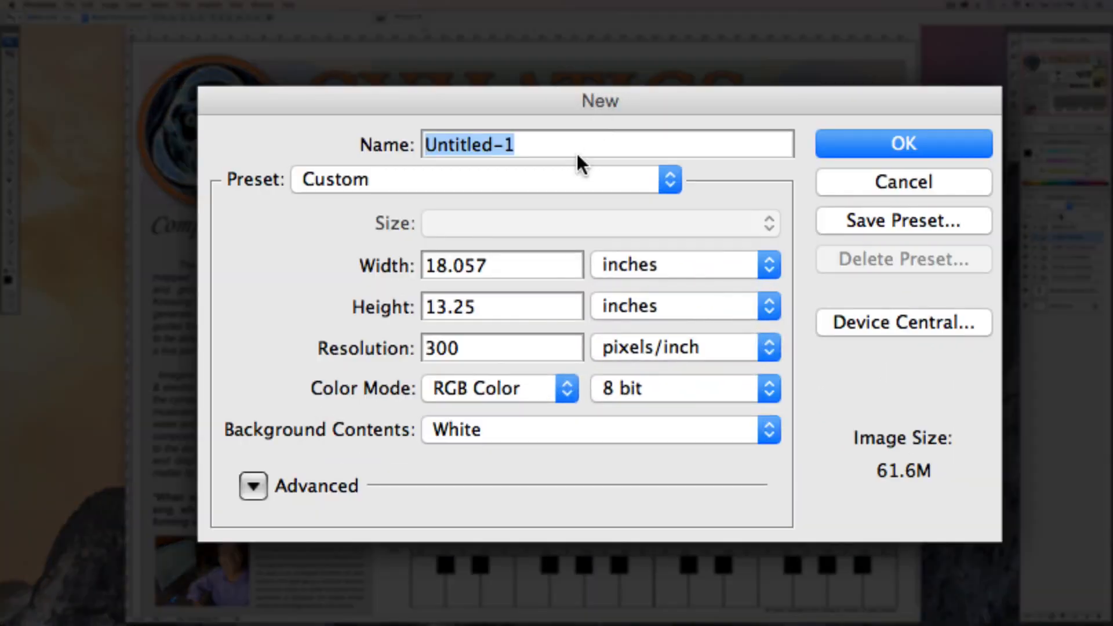
pyautogui.write('Poster')
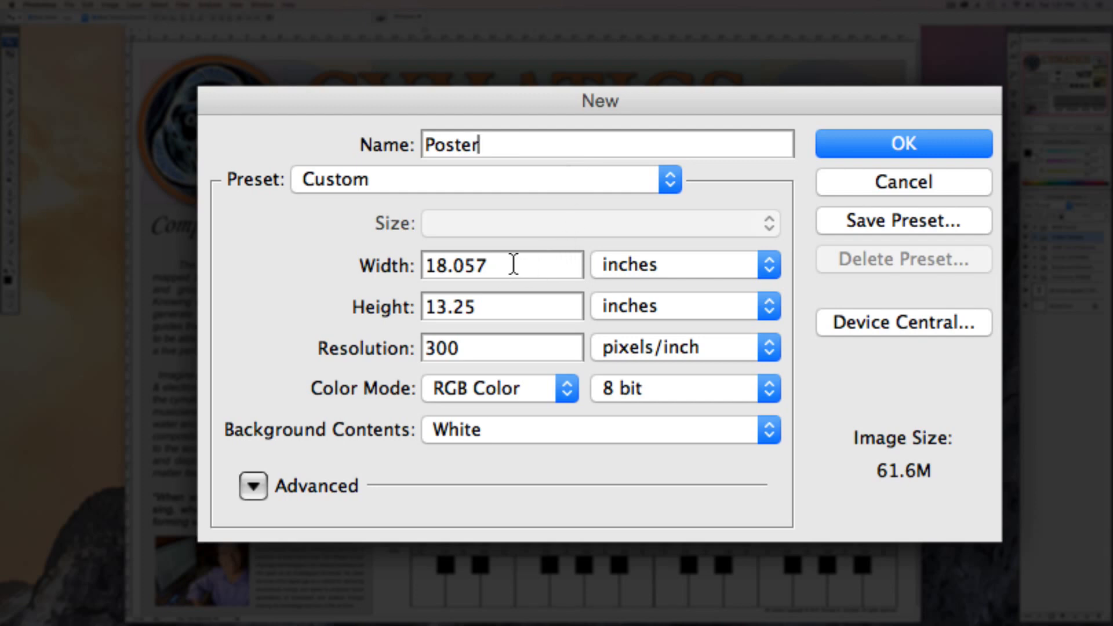
pyautogui.click(693, 258)
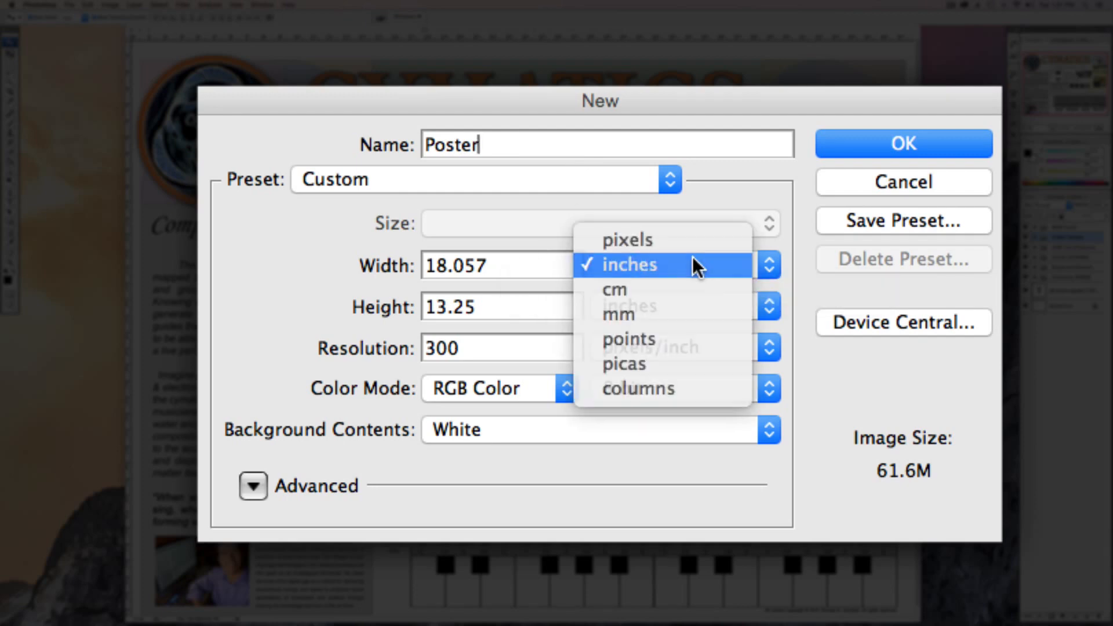
pyautogui.click(699, 260)
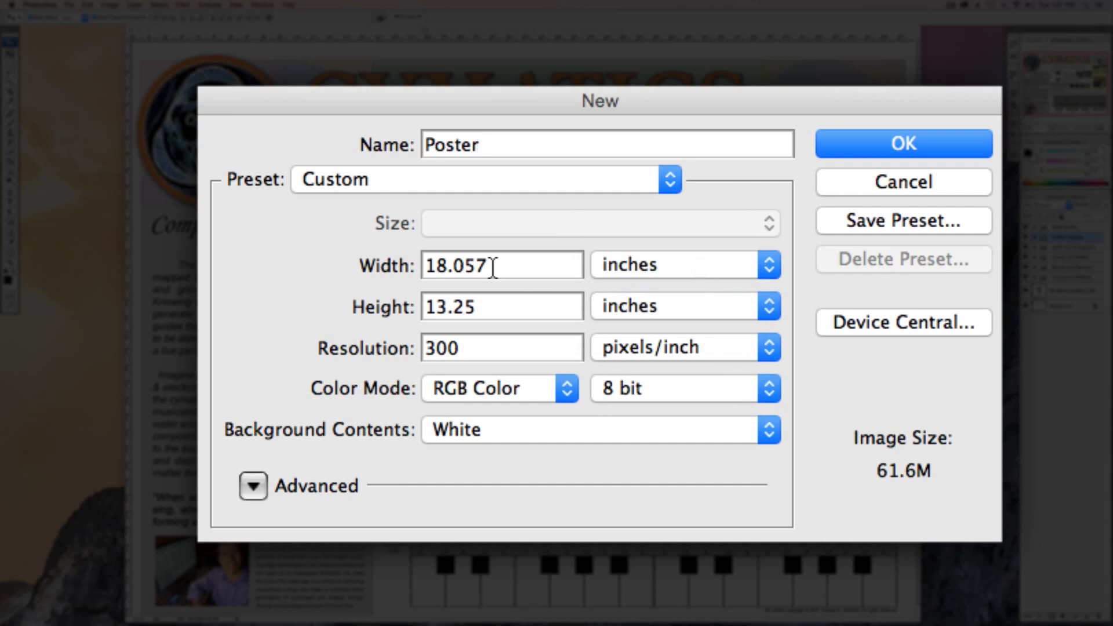
pyautogui.moveTo(492, 266); pyautogui.dragTo(400, 267)
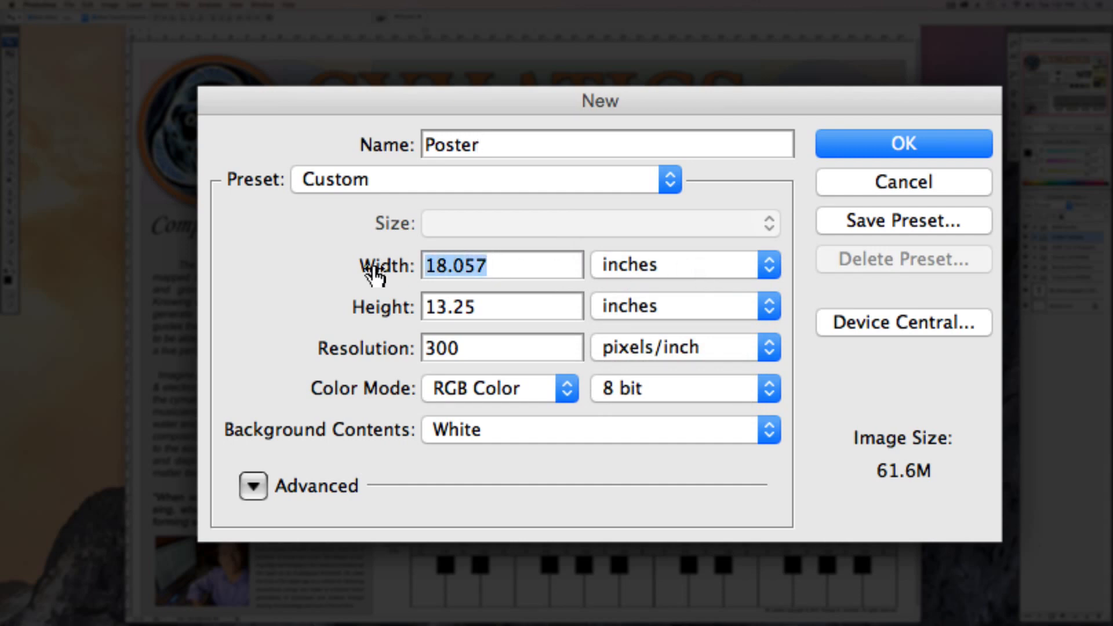
pyautogui.write('48')
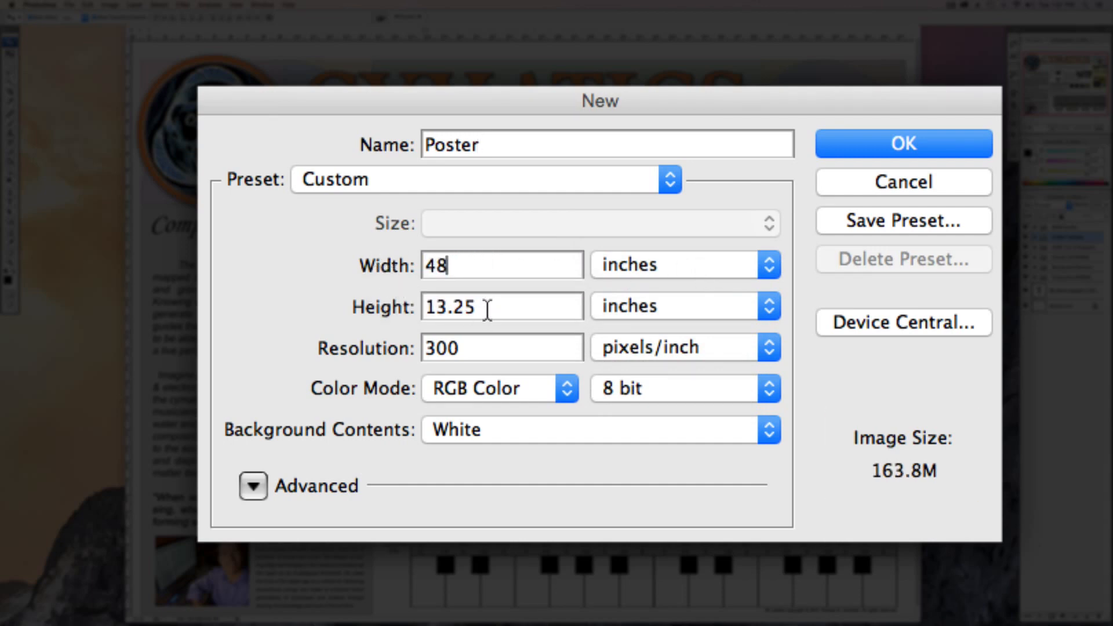
pyautogui.moveTo(487, 308); pyautogui.dragTo(358, 311)
pyautogui.write('36')
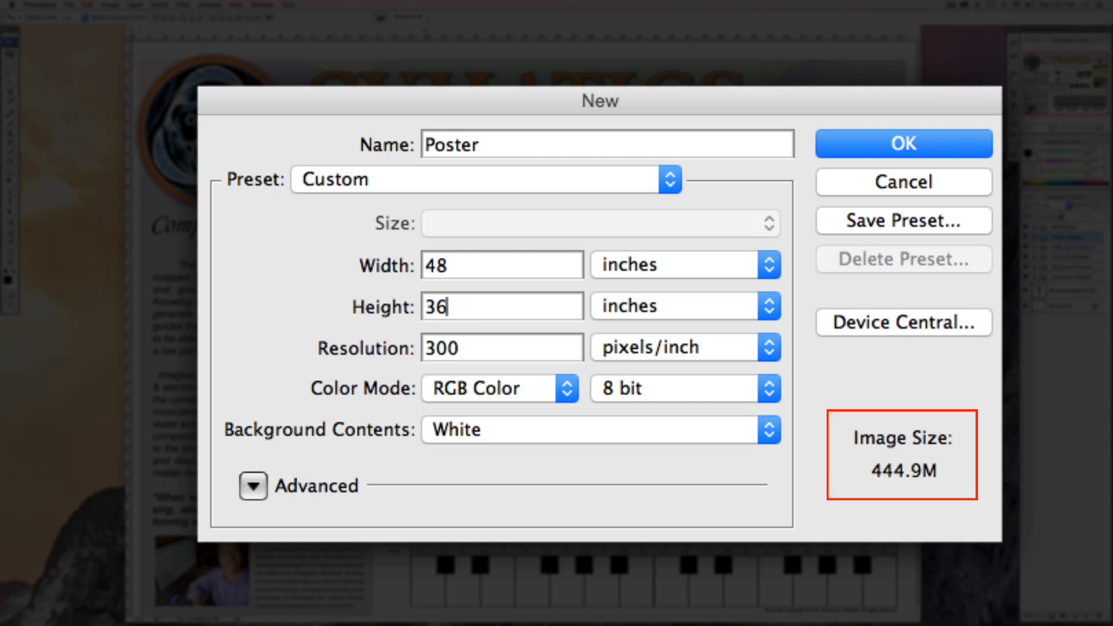
# Keep the resolution at 300 pixels/inch and the color mode at RGB Color, and create the Poster document.
pyautogui.click(479, 347)
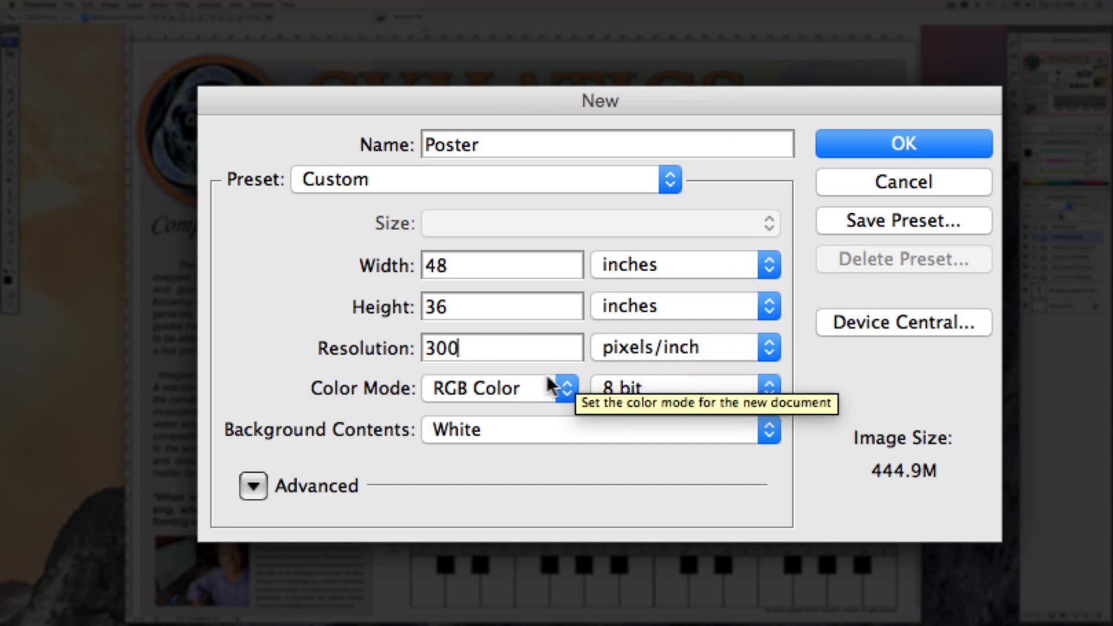
pyautogui.click(535, 382)
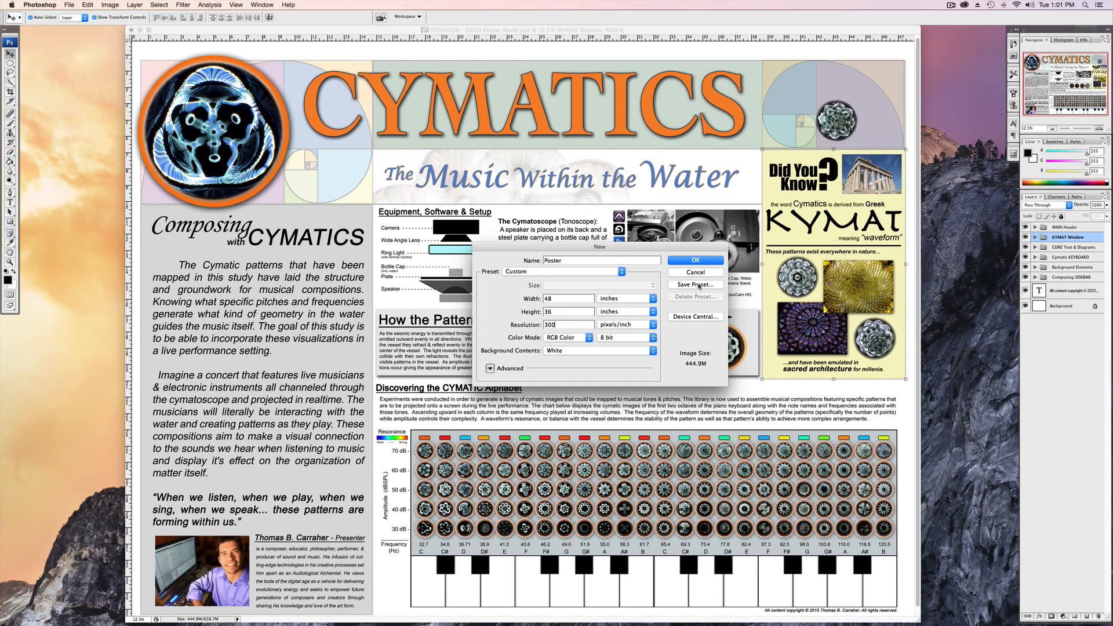
pyautogui.click(696, 261)
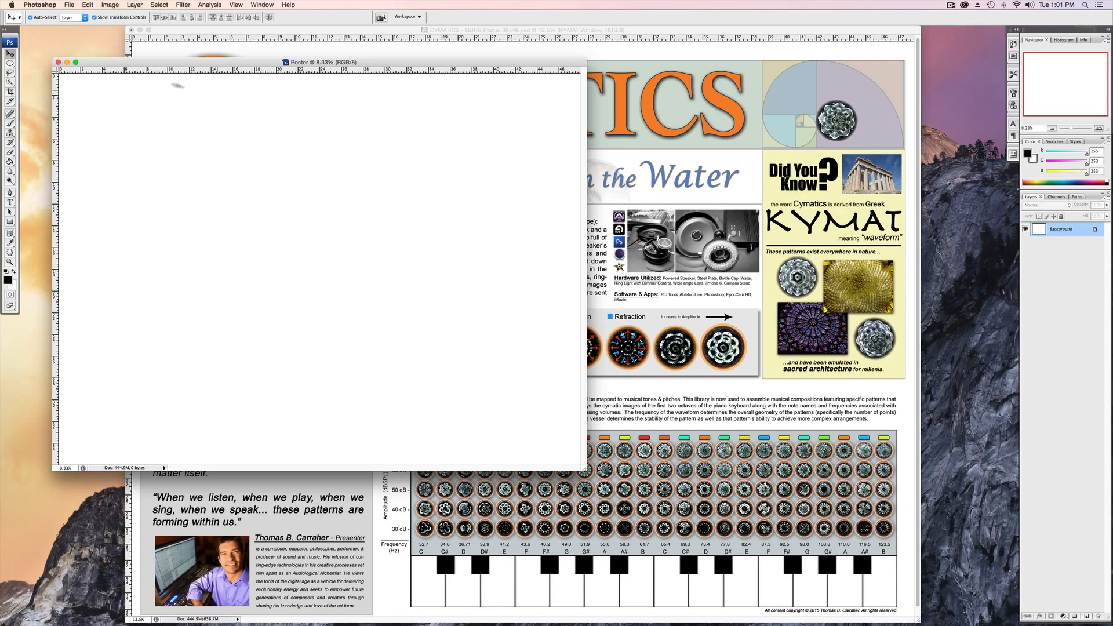
pyautogui.moveTo(150, 62); pyautogui.dragTo(156, 37)
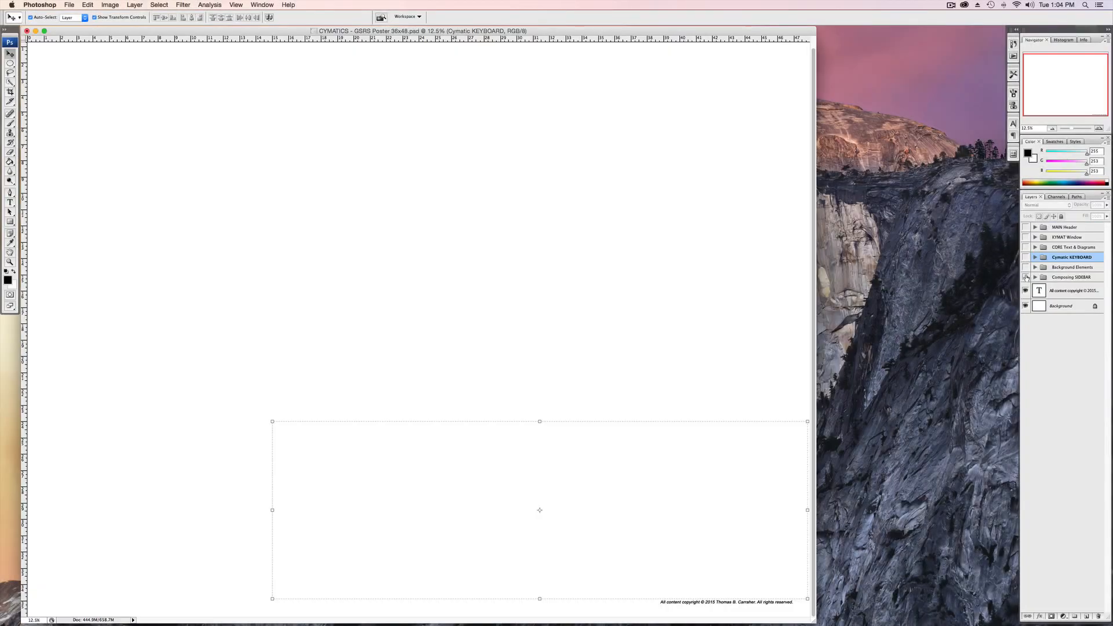
# Show the CORE Text & Diagrams, KYMAT Window, MAIN Header, Cymatic KEYBOARD, Background Elements and Composing SIDEBAR layer groups of the CYMATICS poster.
pyautogui.click(1026, 247)
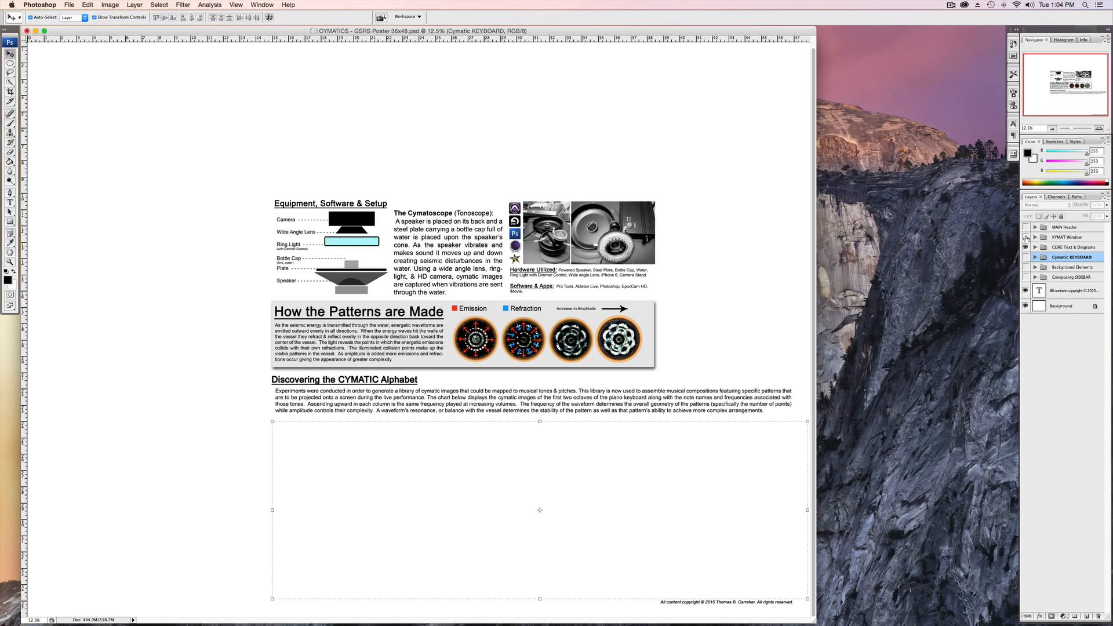
pyautogui.click(1025, 237)
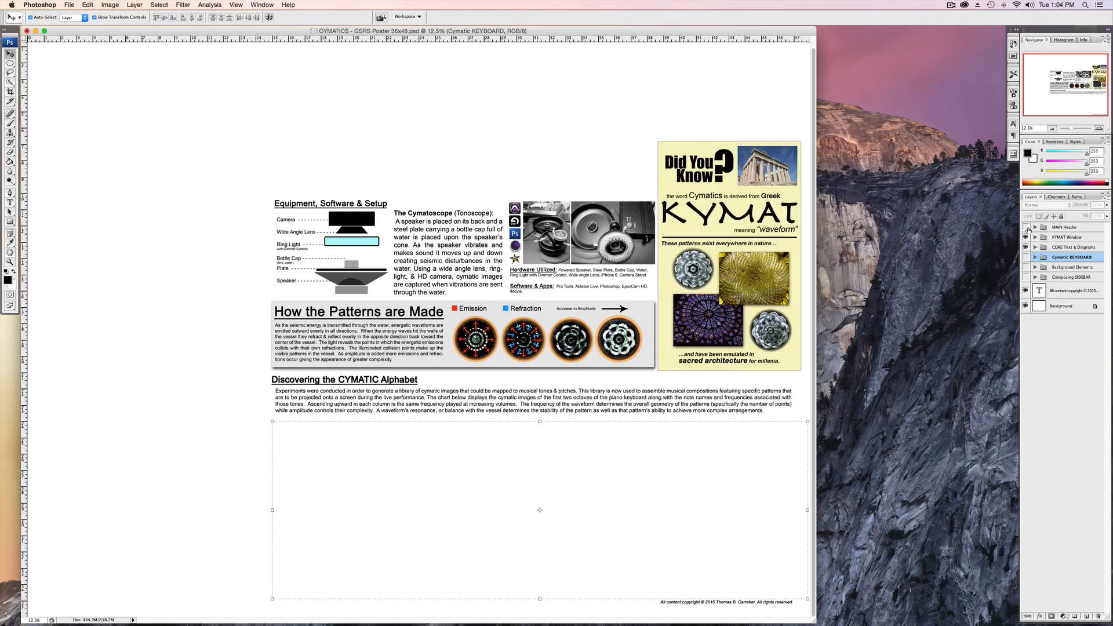
pyautogui.moveTo(1025, 227); pyautogui.dragTo(1025, 278)
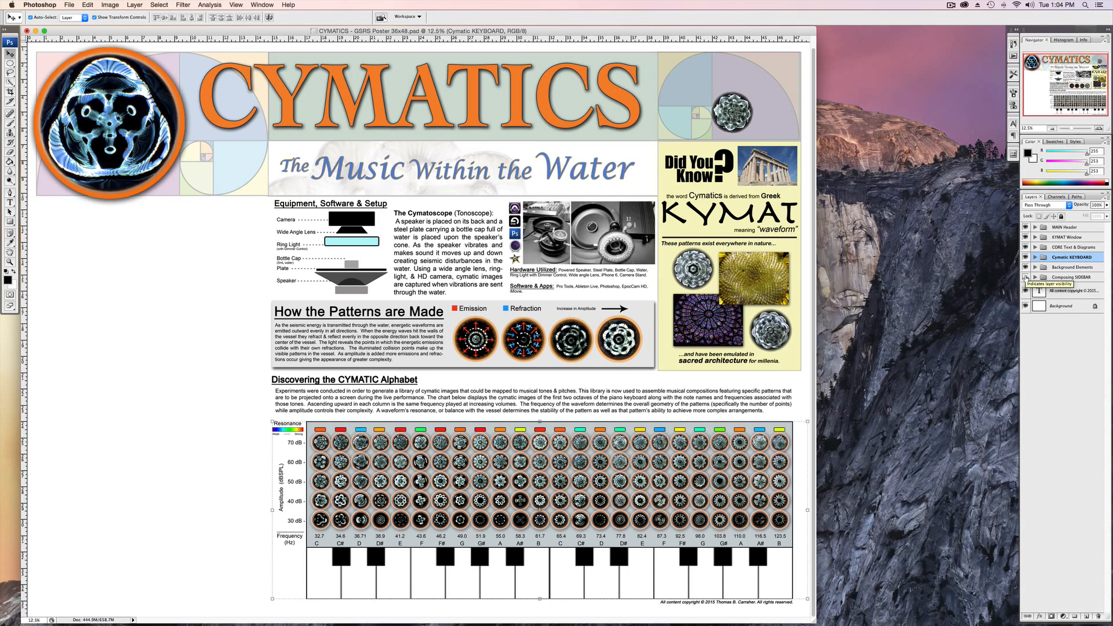
pyautogui.click(1026, 277)
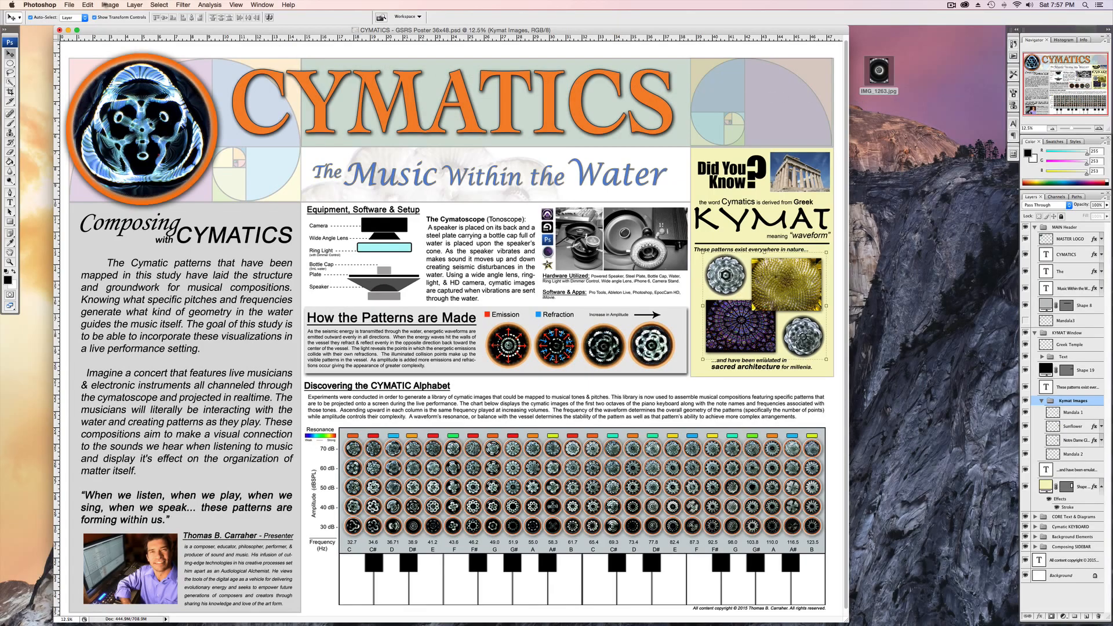
# Open IMG_1263.jpg from the Desktop and place its window over the middle of the poster, leaving the KYMAT section uncovered.
pyautogui.click(69, 5)
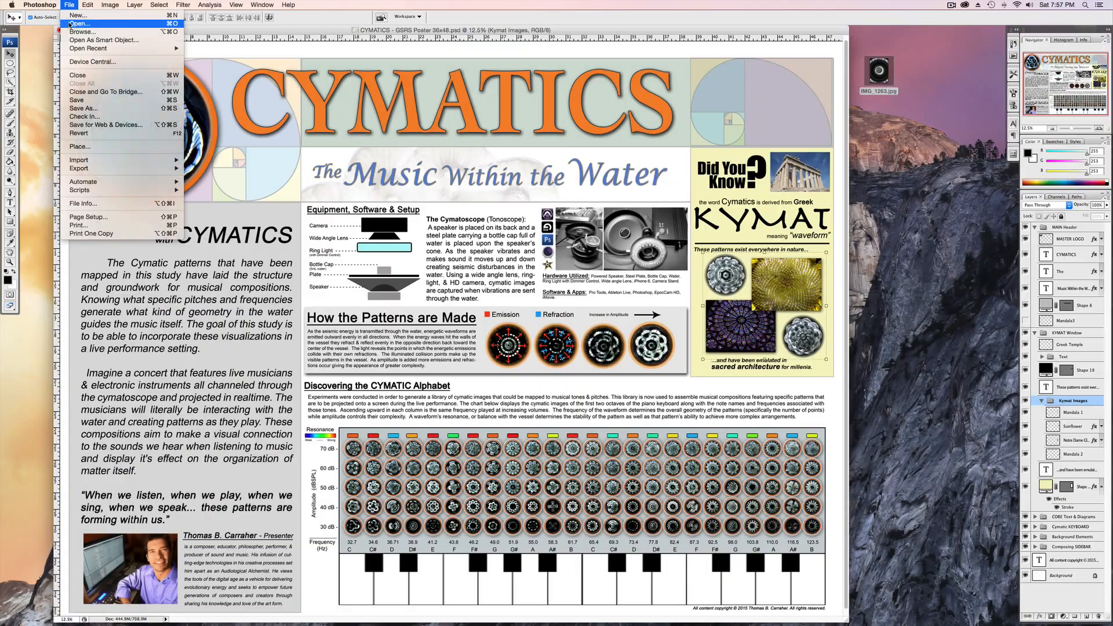
pyautogui.click(27, 58)
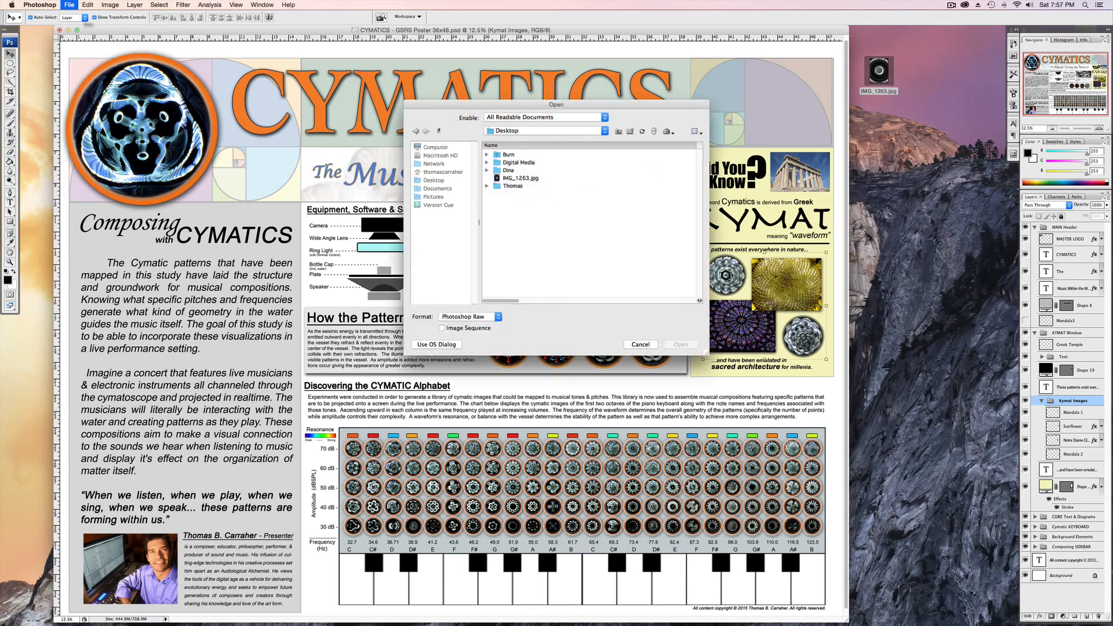
pyautogui.click(533, 178)
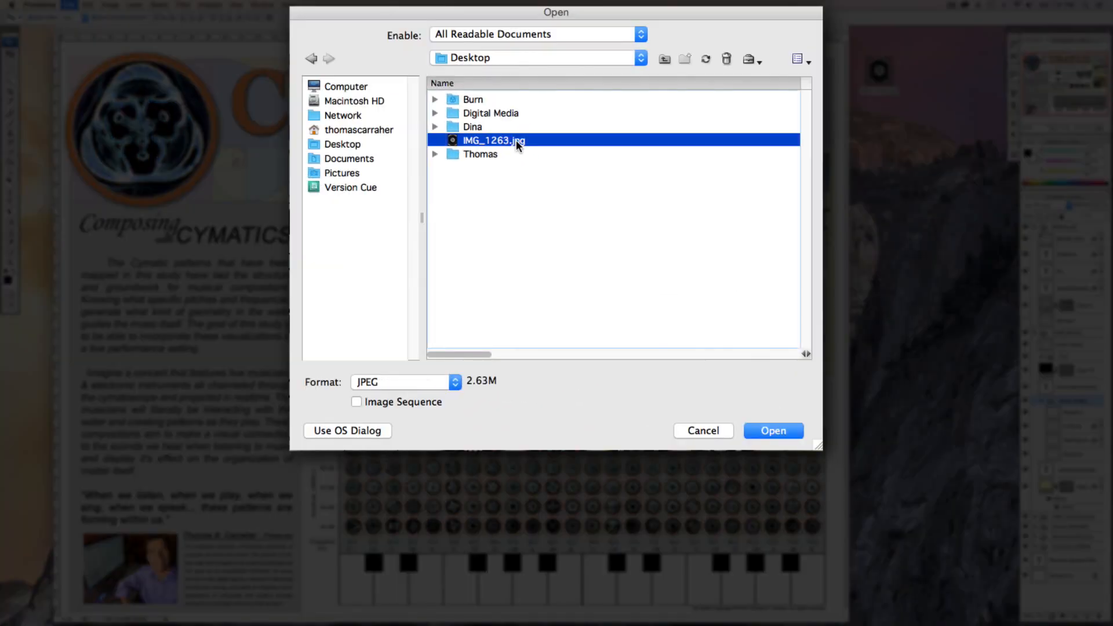
pyautogui.click(777, 432)
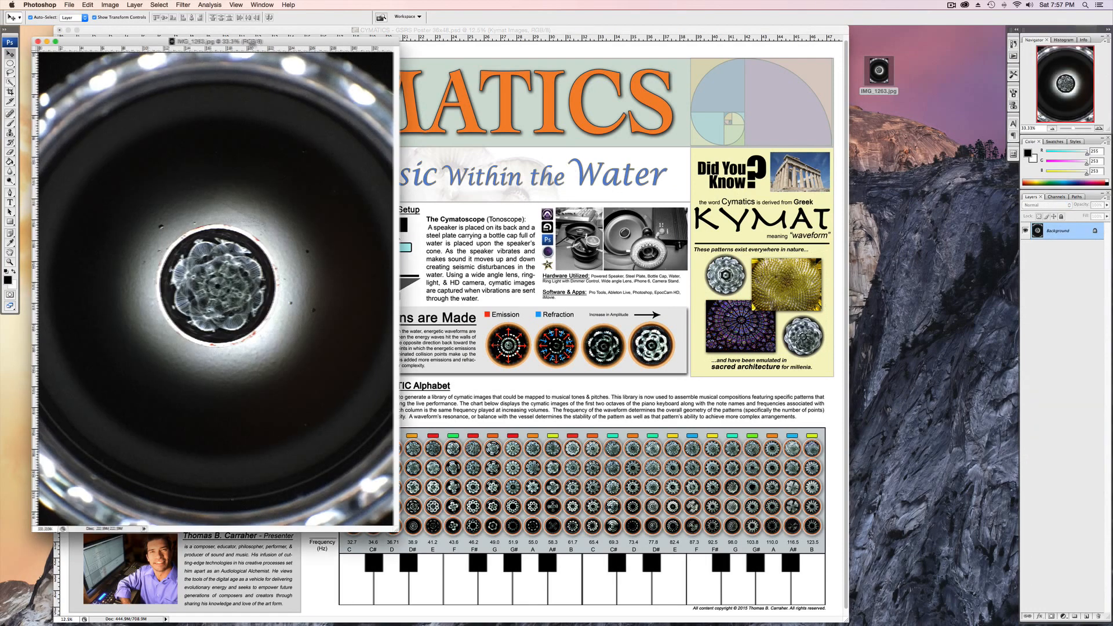
pyautogui.moveTo(246, 44); pyautogui.dragTo(536, 51)
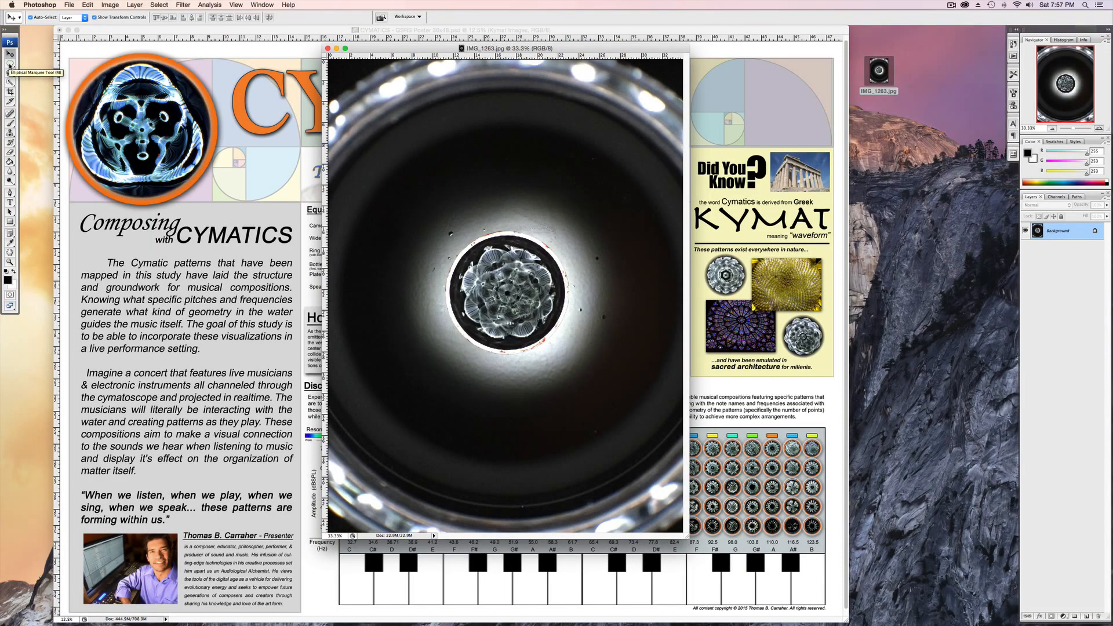
# Select the round mandala in the photo with a perfectly circular Elliptical Marquee and align the selection with its bright rim.
pyautogui.click(11, 65)
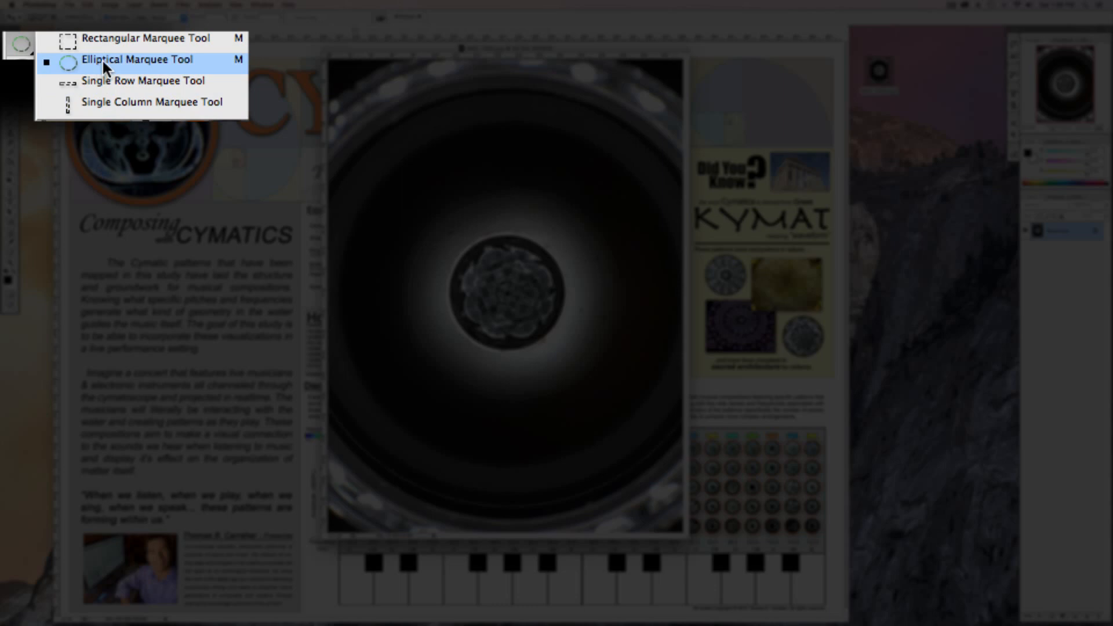
pyautogui.click(102, 59)
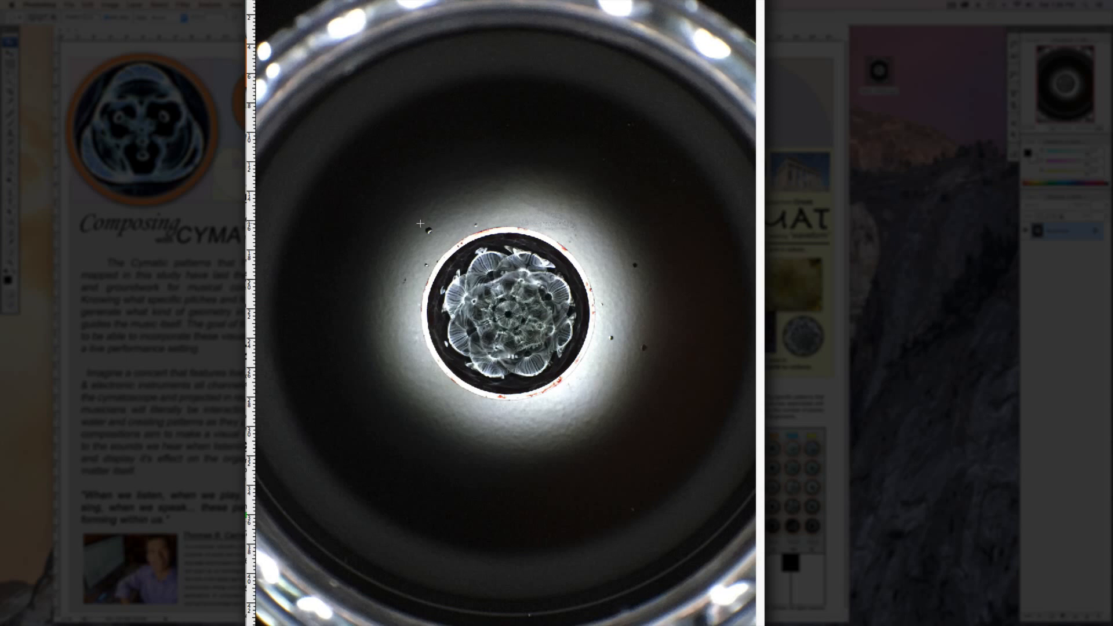
pyautogui.press('shift')
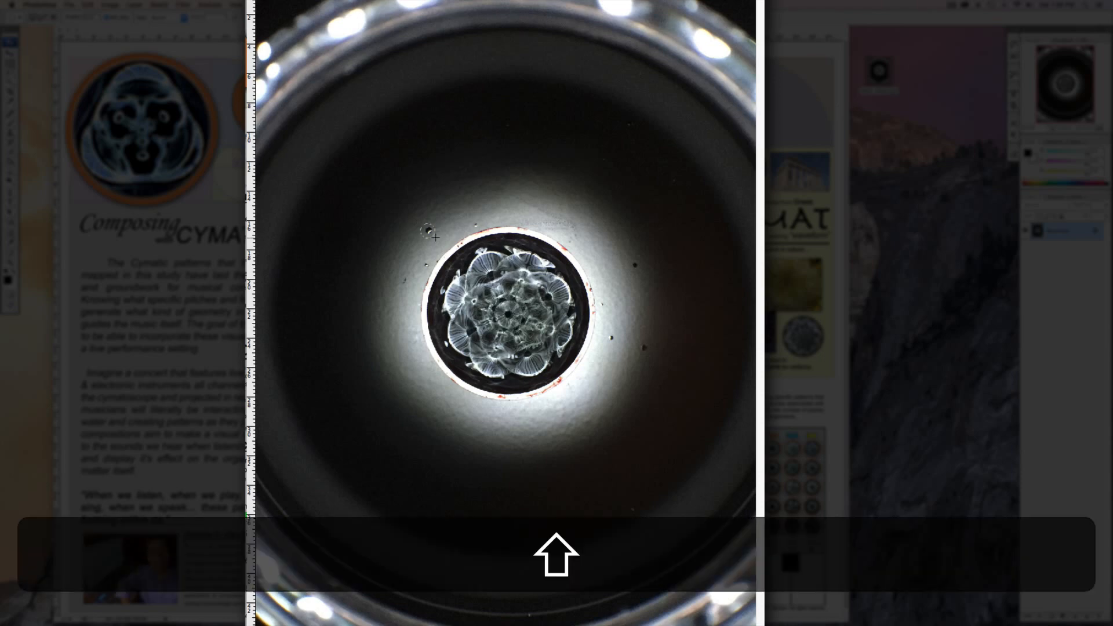
pyautogui.moveTo(532, 307); pyautogui.dragTo(627, 385)
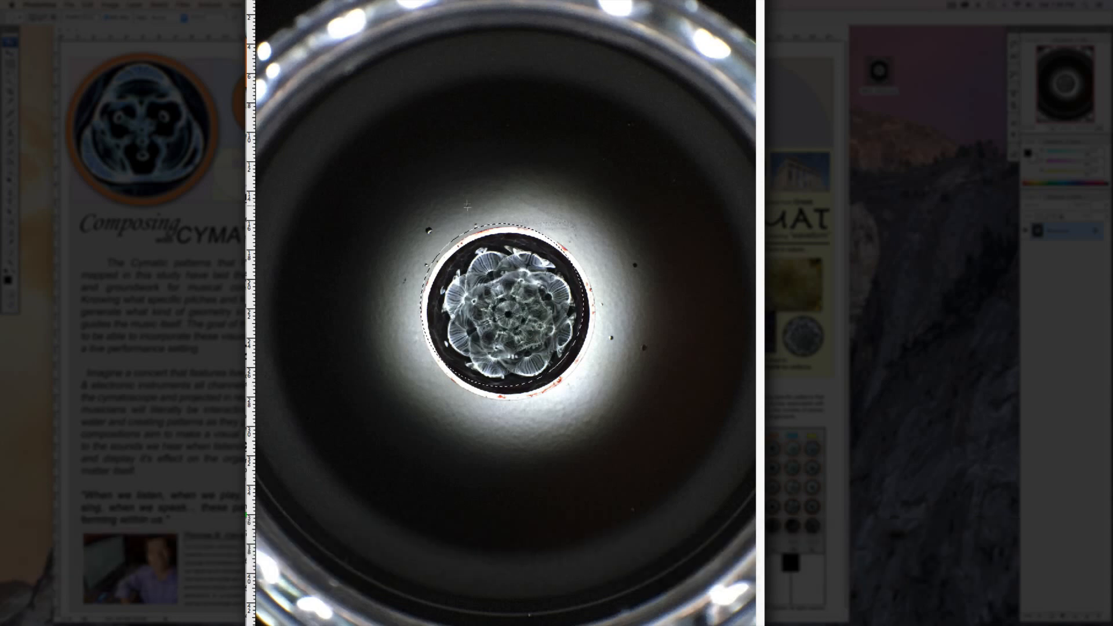
pyautogui.moveTo(475, 238); pyautogui.dragTo(480, 240)
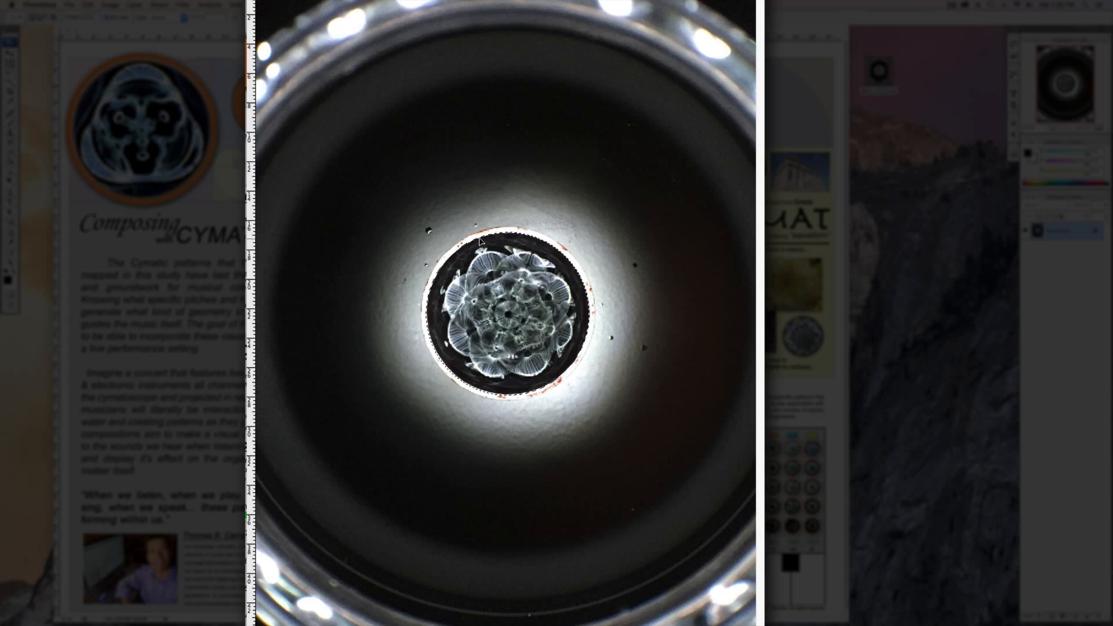
pyautogui.moveTo(480, 238); pyautogui.dragTo(480, 237)
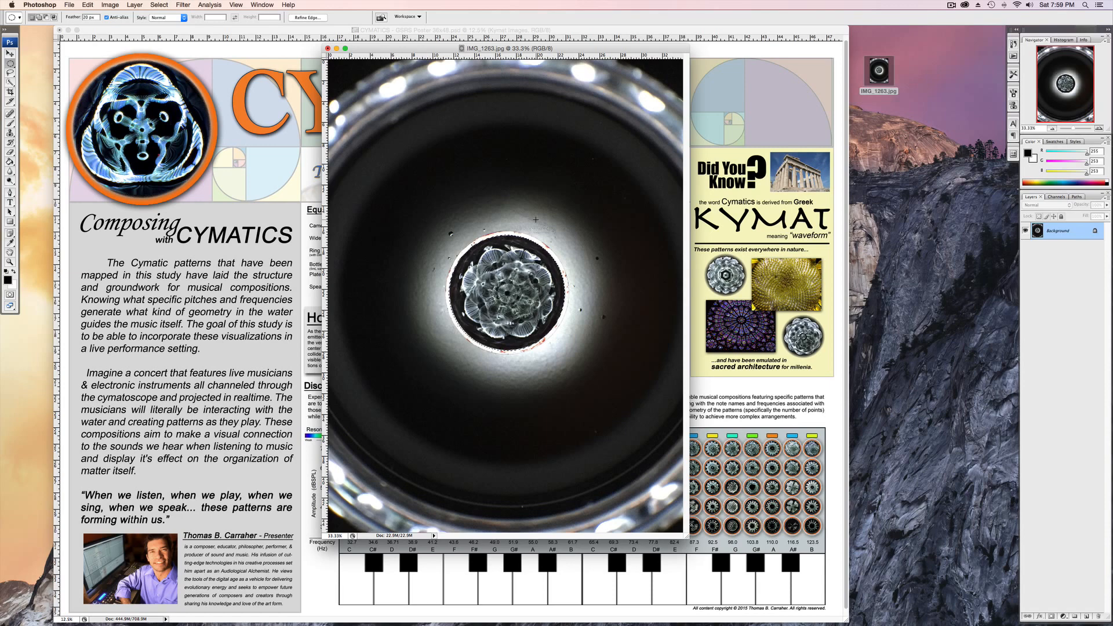
# Copy the circular selection onto a new layer of the photo and name that layer Mandala.
pyautogui.press('super+c')
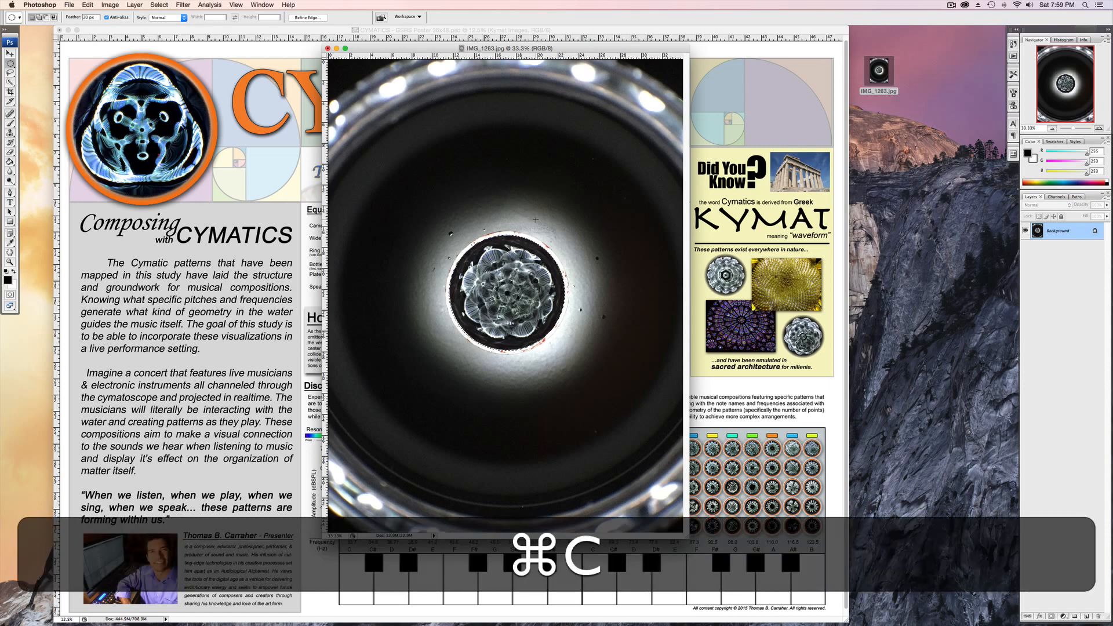
pyautogui.press('super+v')
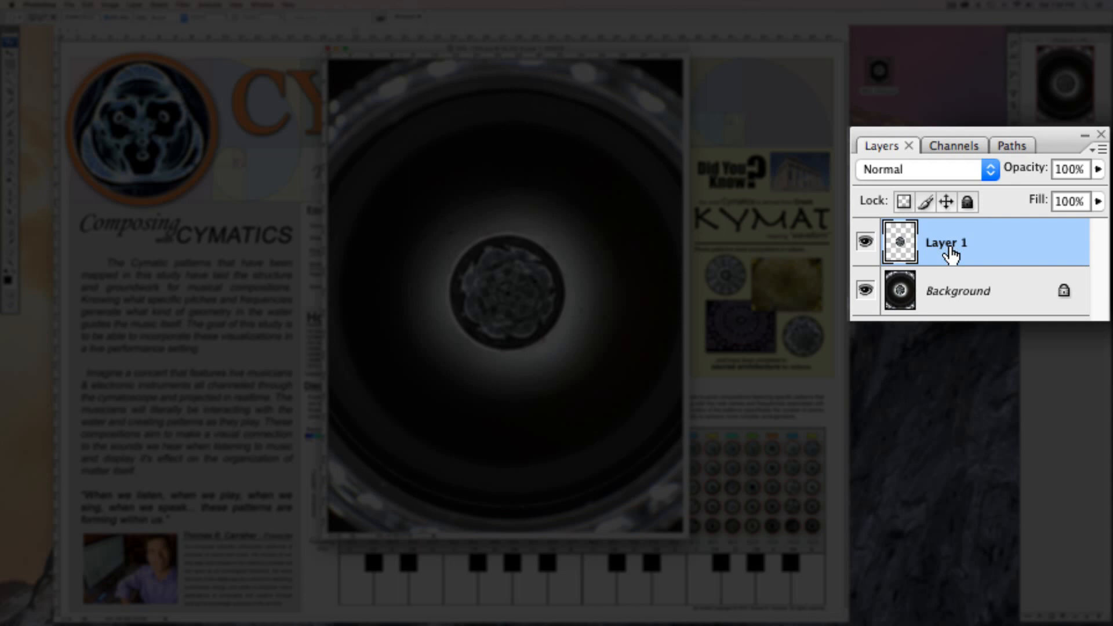
pyautogui.doubleClick(950, 248)
pyautogui.write('Mandala')
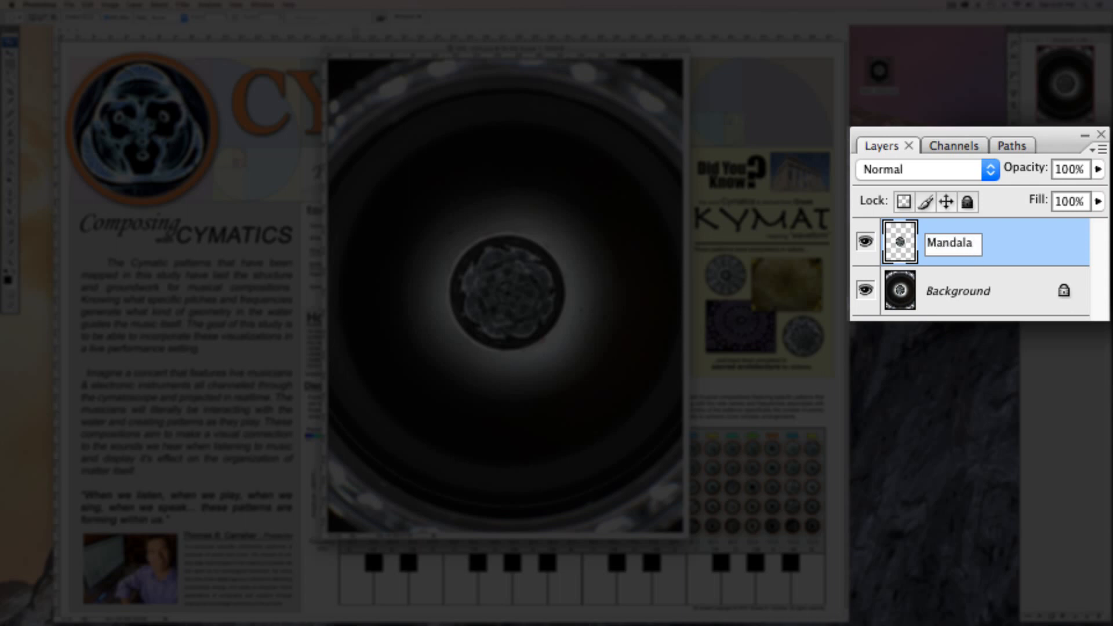
pyautogui.press('Return')
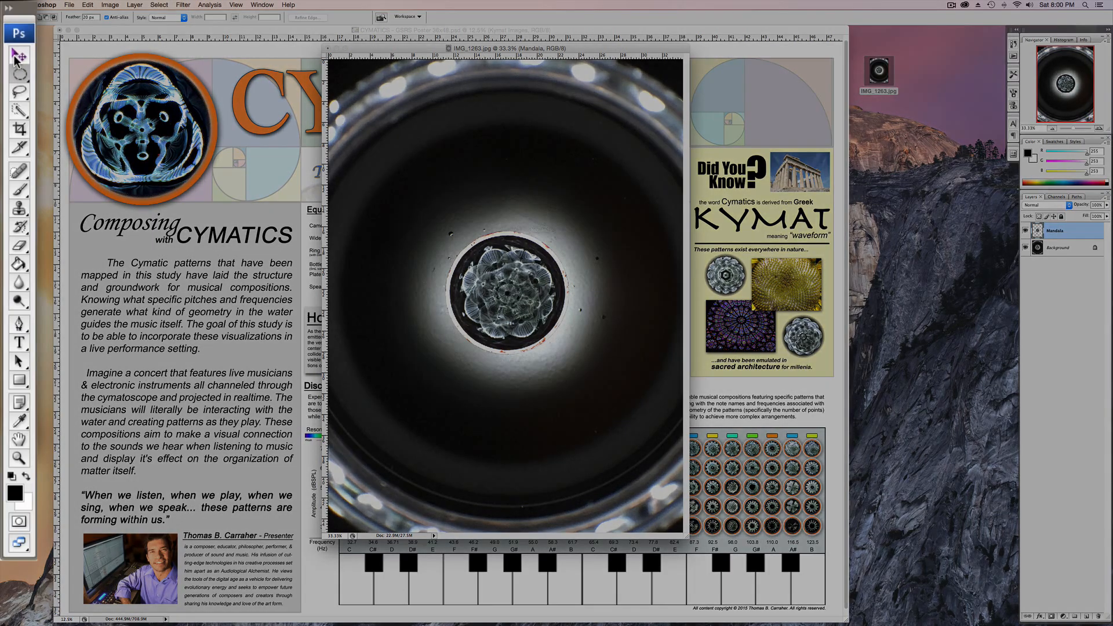
# Copy the Mandala layer from the photo into the poster with the Move tool, placing it on the KYMAT section's images.
pyautogui.click(10, 53)
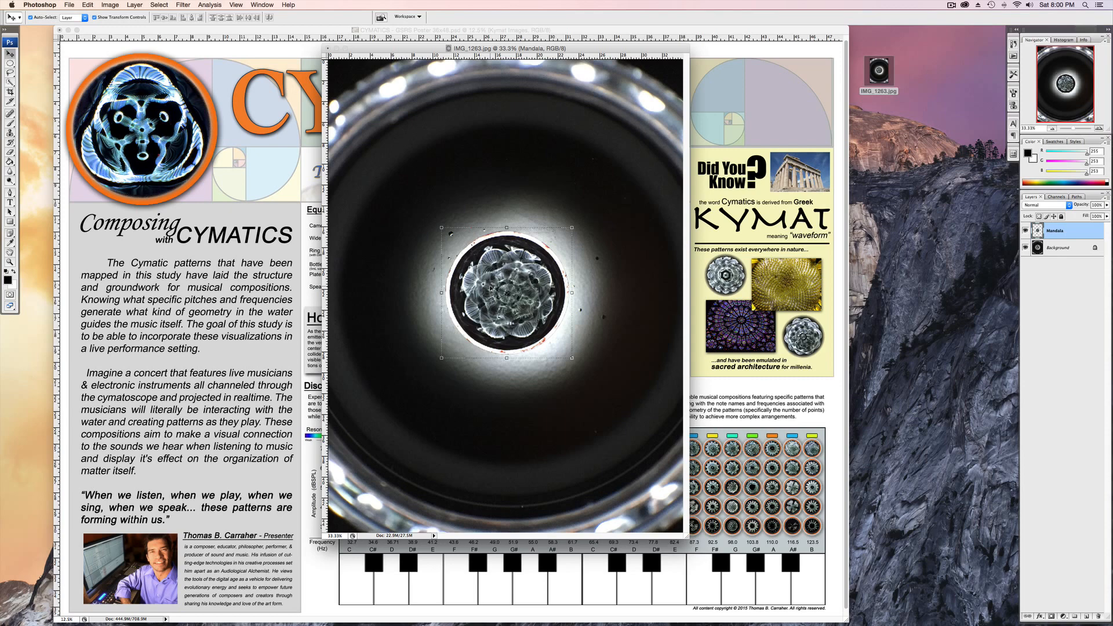
pyautogui.moveTo(488, 290); pyautogui.dragTo(726, 278)
# Rename the Mandala layer in the Kymat Images group as Mandala Diamond.
pyautogui.scroll(-1, 726, 276)
pyautogui.scroll(1, 726, 277)
pyautogui.scroll(-1, 726, 278)
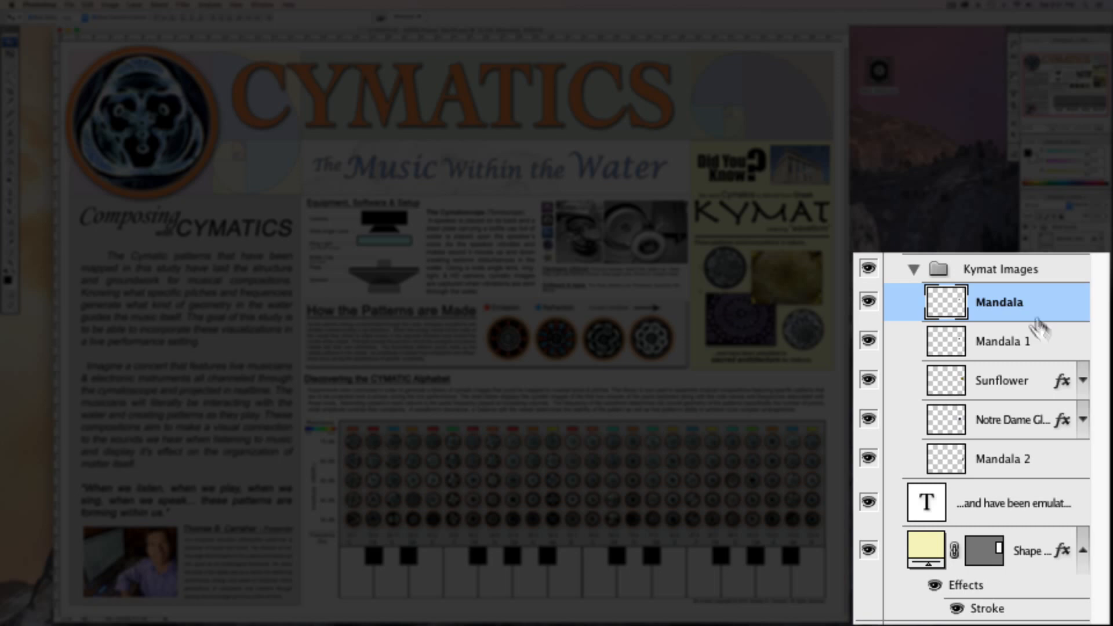
pyautogui.doubleClick(1022, 309)
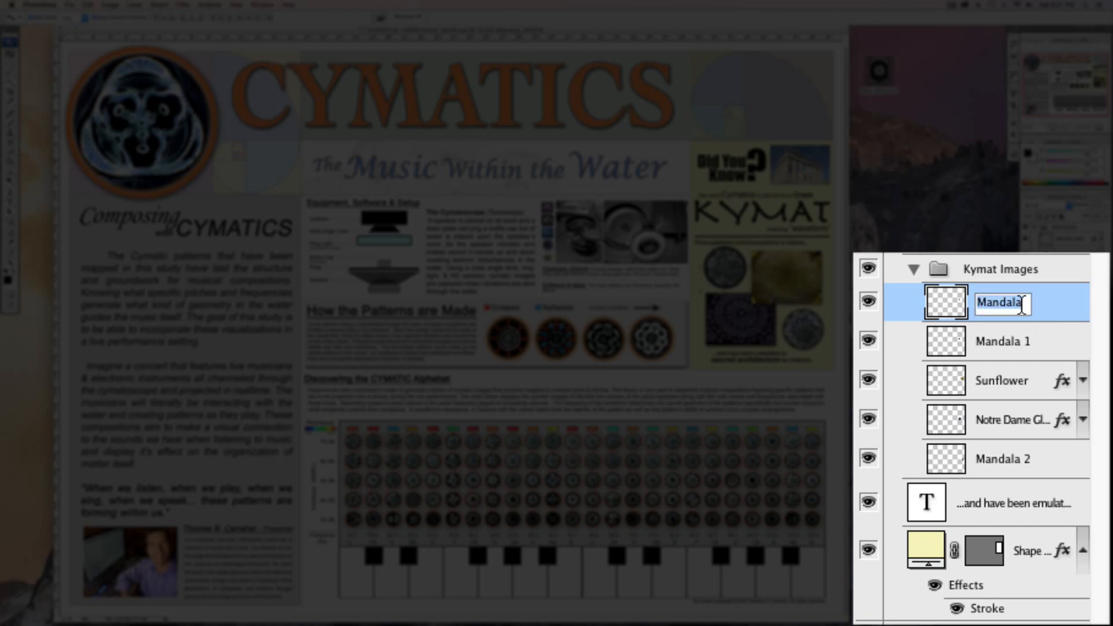
pyautogui.press('Right')
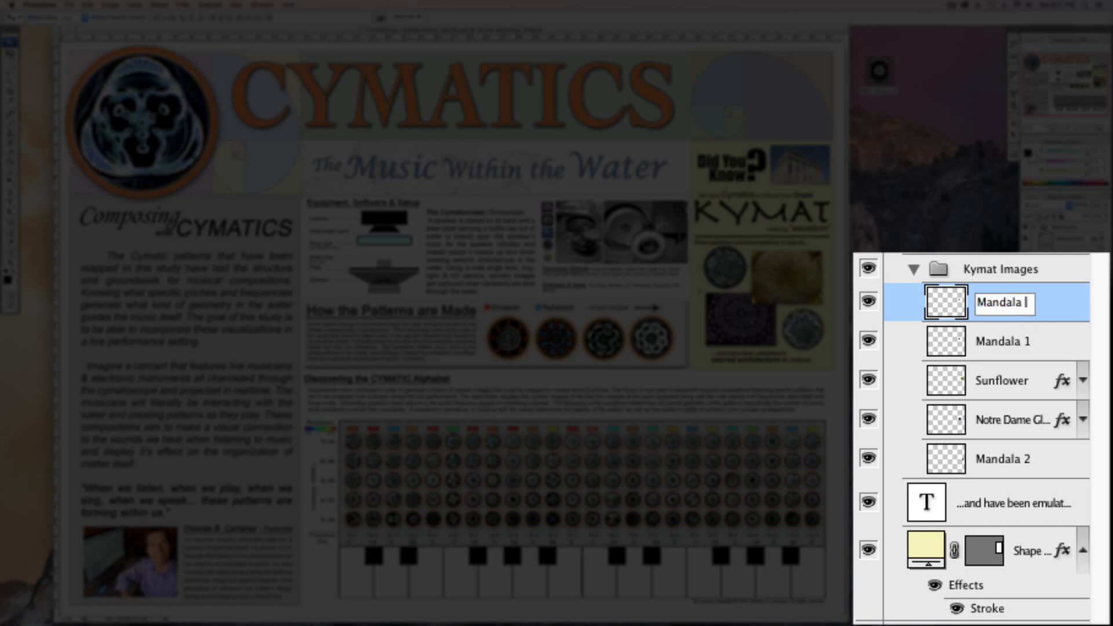
pyautogui.write('Diamond')
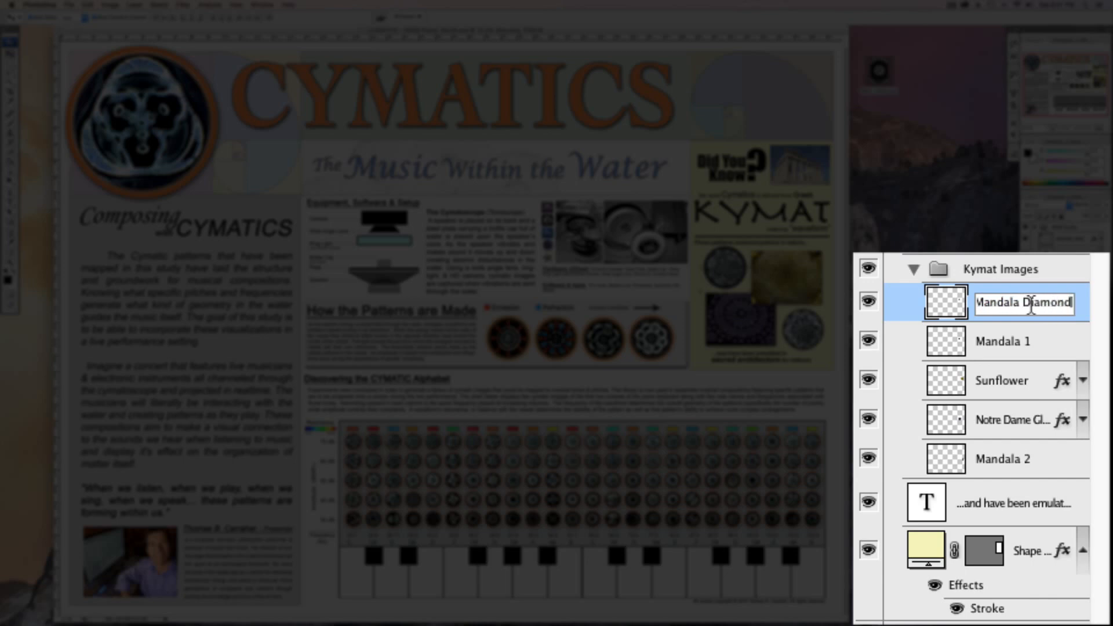
pyautogui.press('Return')
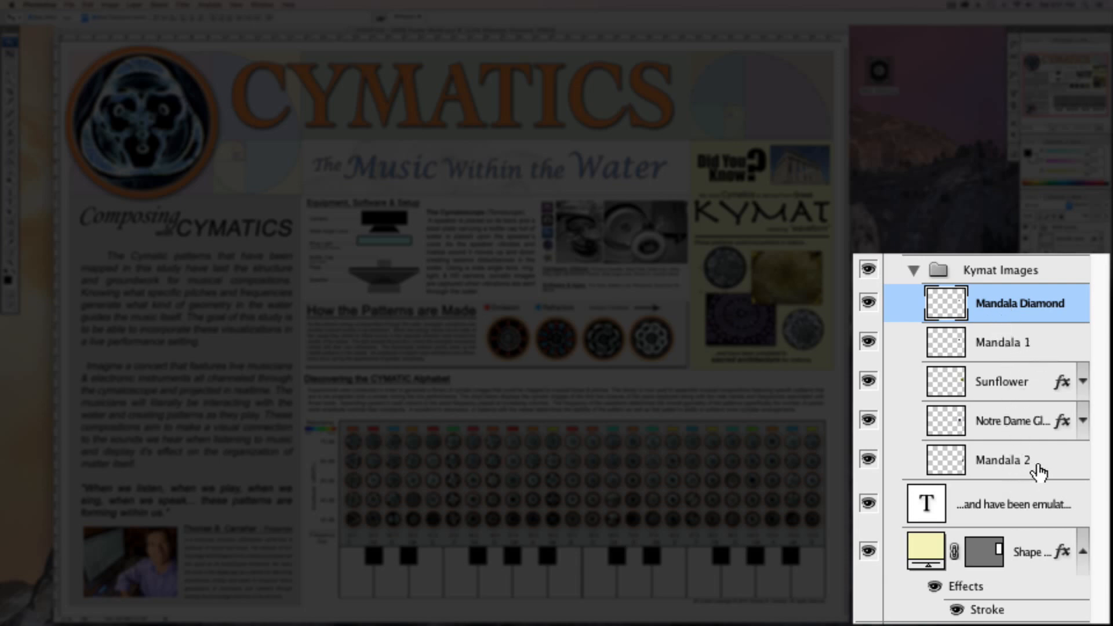
# Select the Mandala 1 and Mandala 2 layers in turn to identify which image on the poster each one holds.
pyautogui.click(1050, 346)
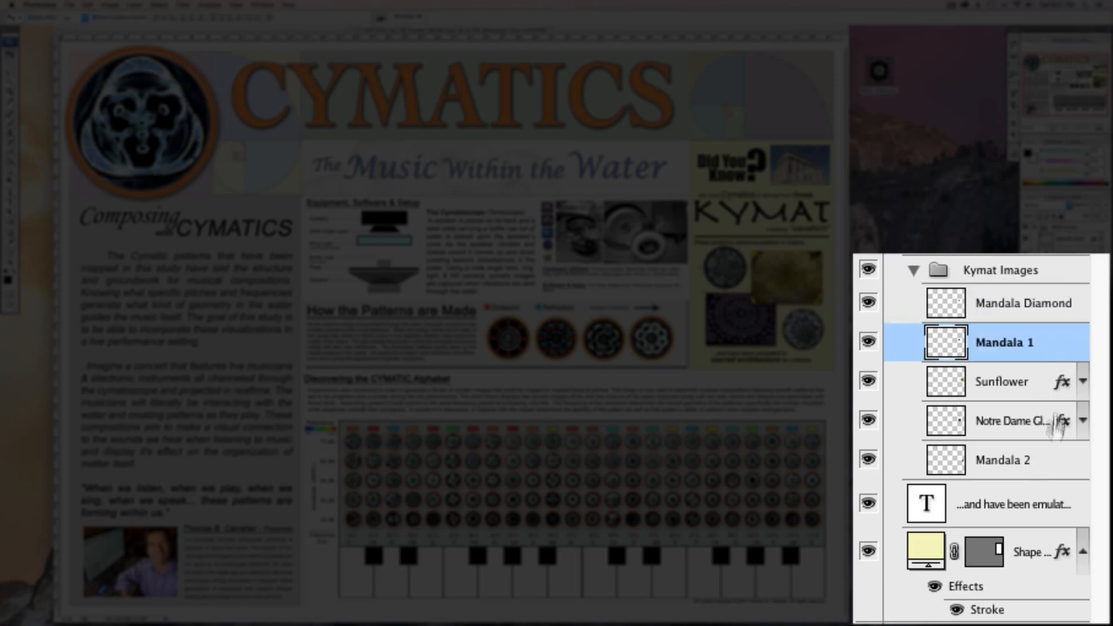
pyautogui.click(1046, 464)
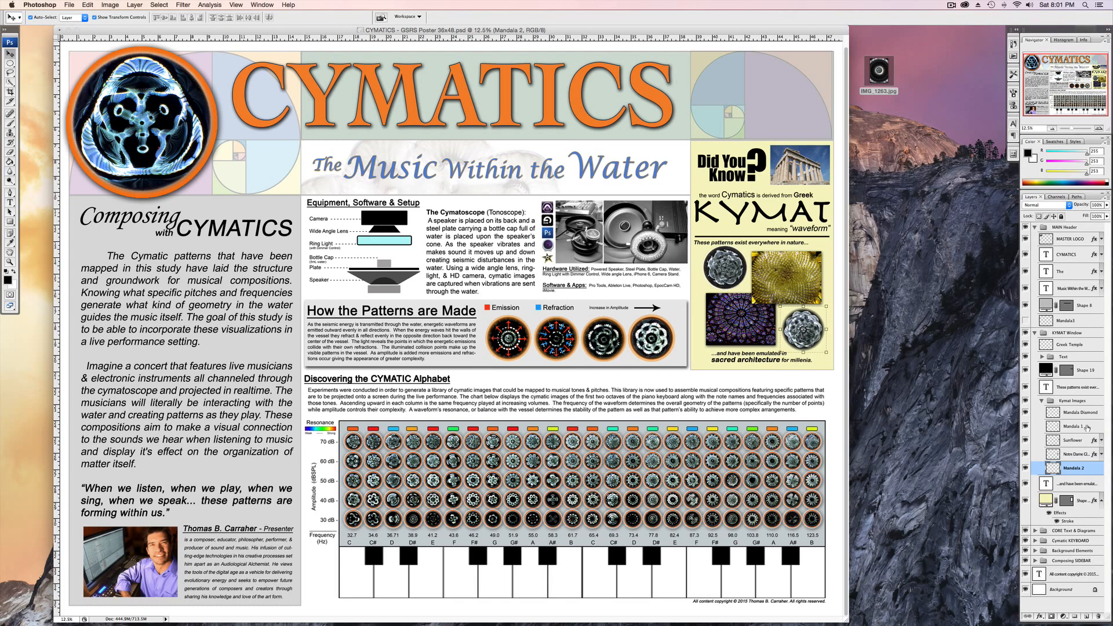
pyautogui.click(1087, 428)
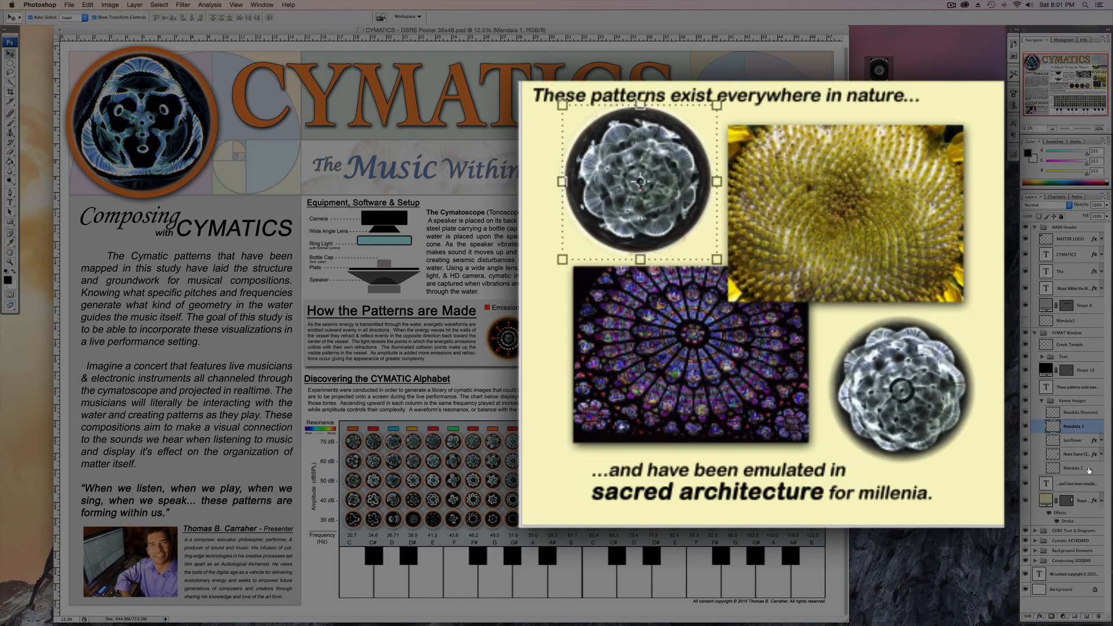
pyautogui.click(1088, 469)
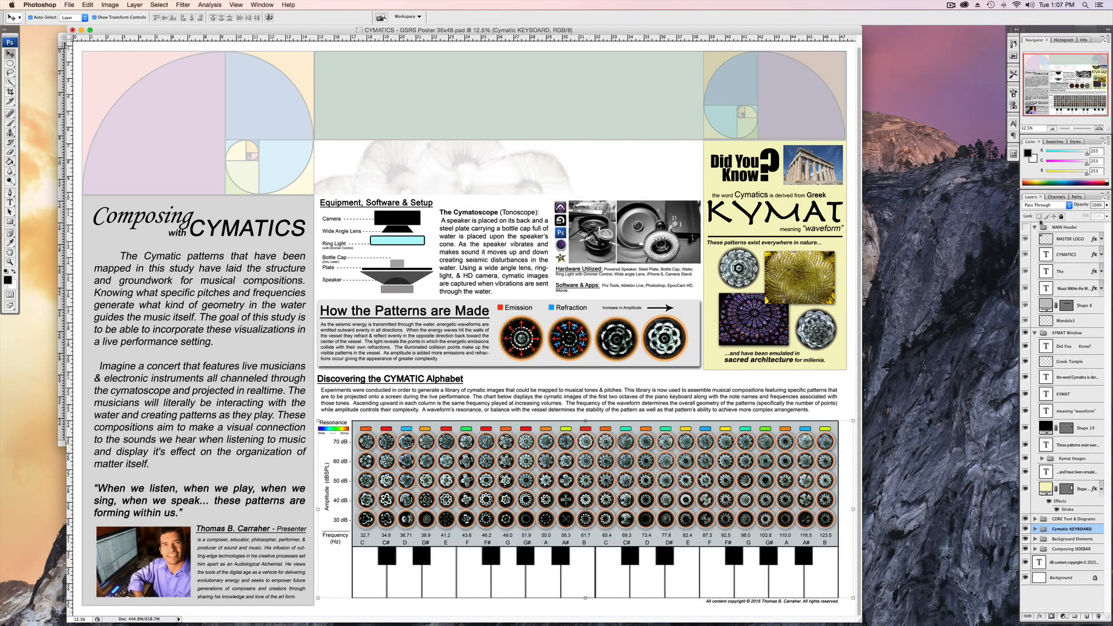
# Collapse the MAIN Header and KYMAT Window groups, briefly showing the MAIN Header group and briefly hiding the KYMAT Window group.
pyautogui.click(1035, 227)
pyautogui.click(1026, 227)
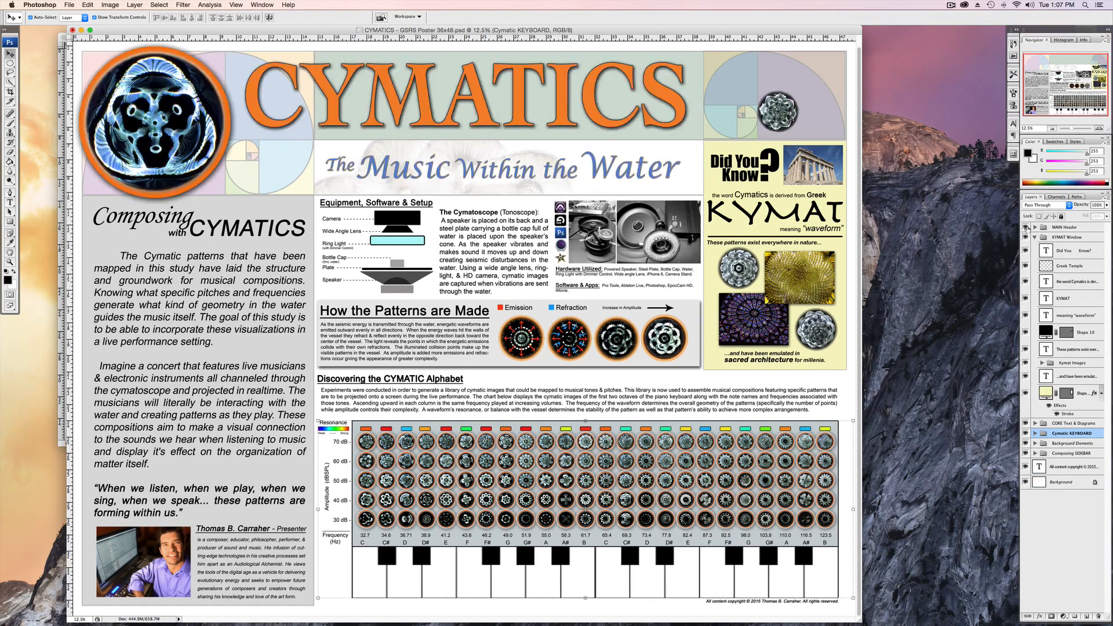
pyautogui.click(1025, 227)
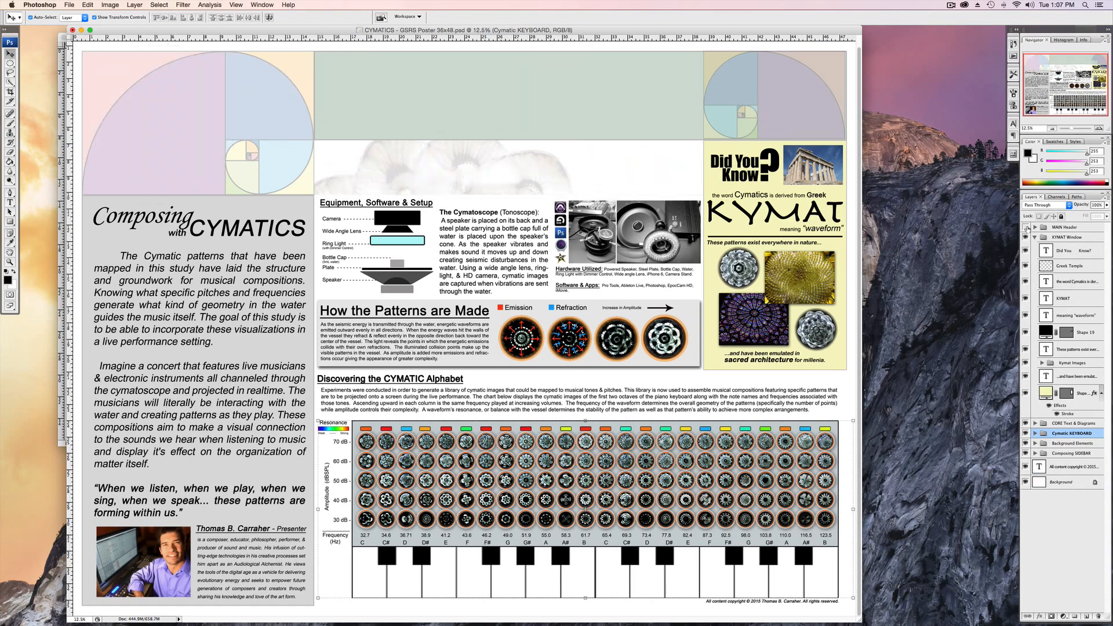
pyautogui.click(1026, 237)
pyautogui.click(1035, 237)
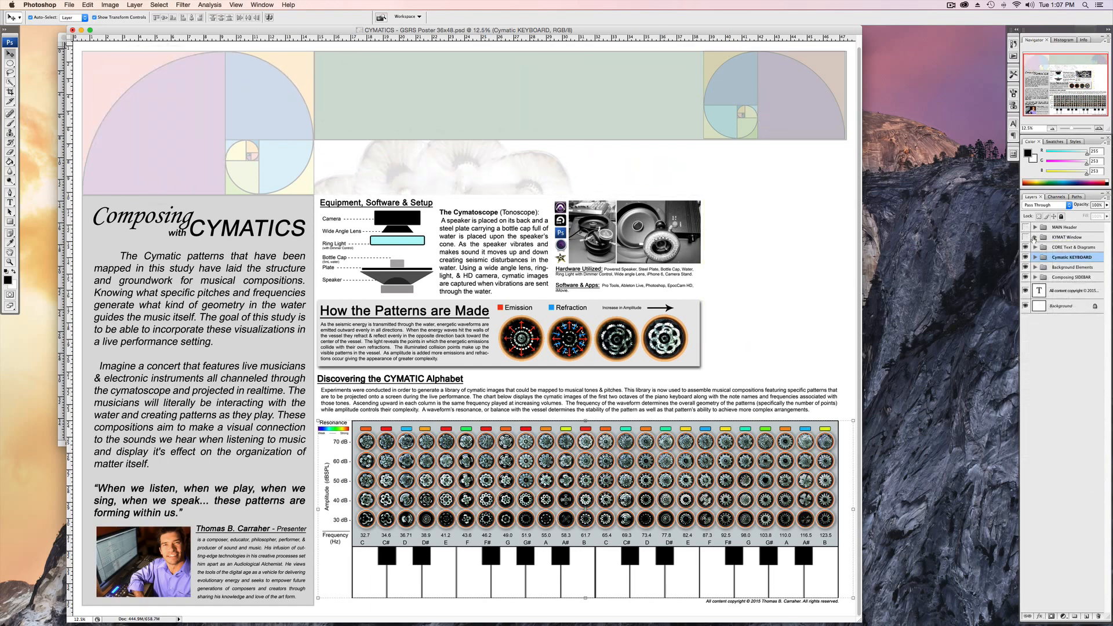
pyautogui.click(1025, 237)
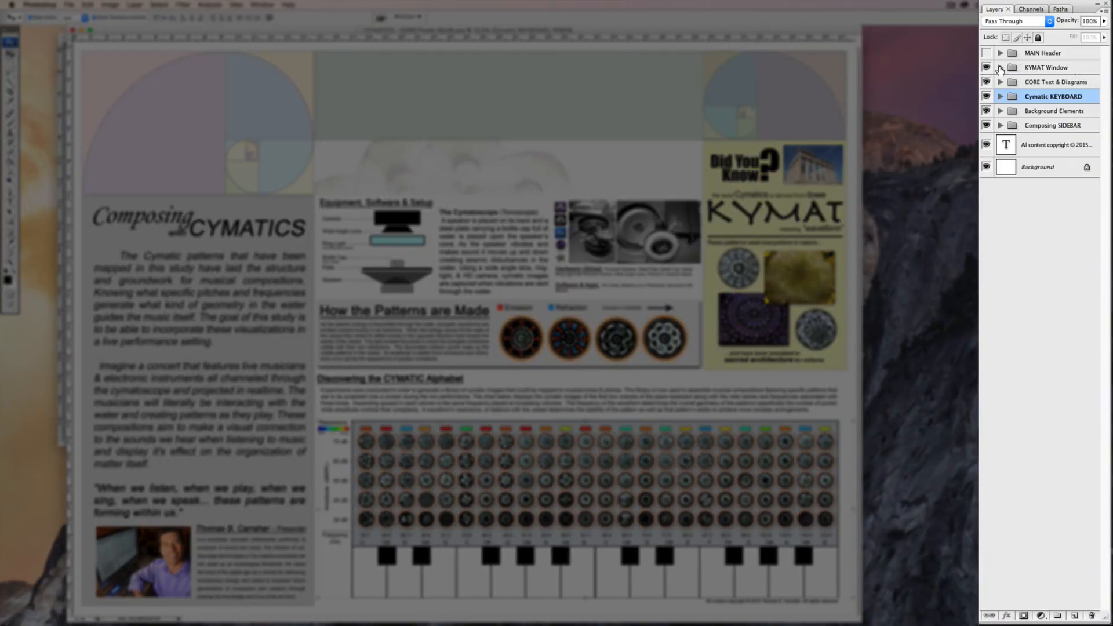
# Expand the KYMAT Window, CORE Text & Diagrams and Cymatic KEYBOARD groups and look through the layers they contain.
pyautogui.click(999, 68)
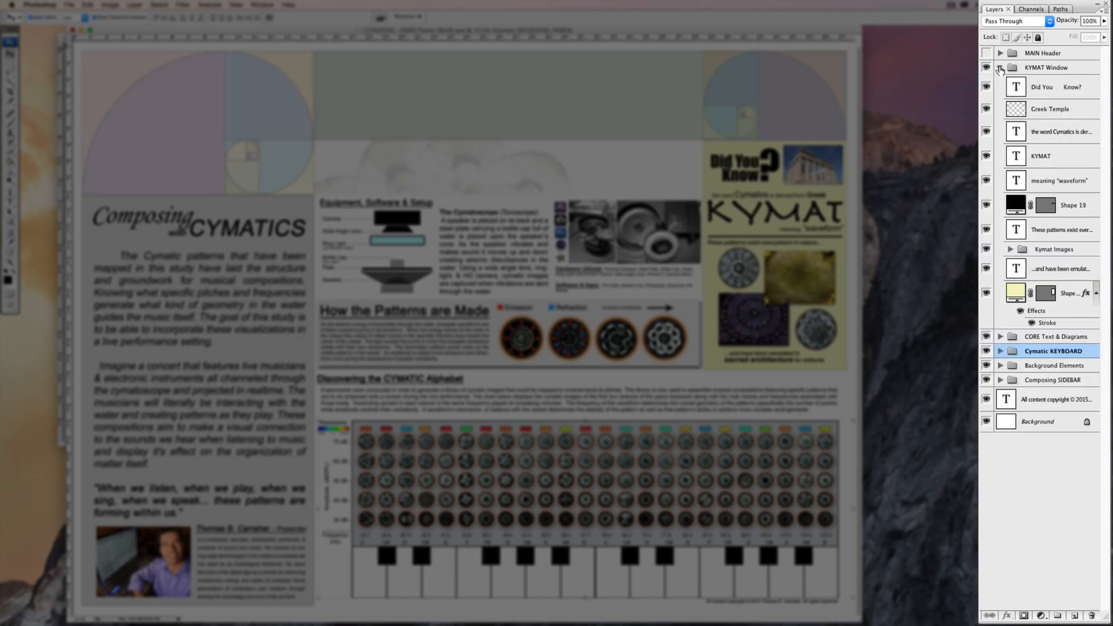
pyautogui.click(999, 337)
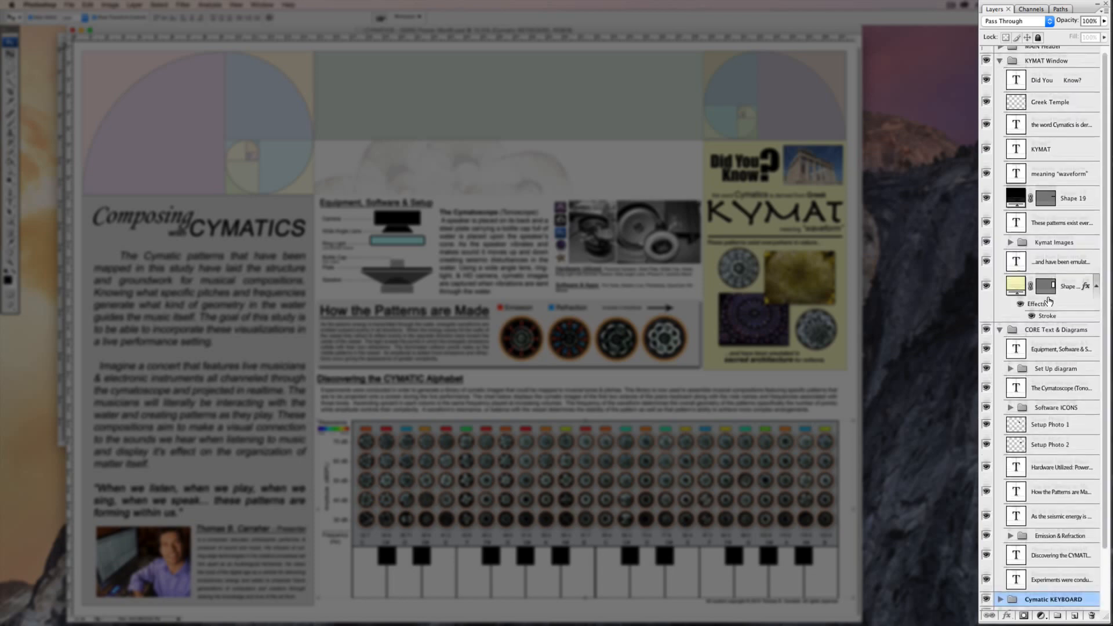
pyautogui.scroll(-3, 1048, 301)
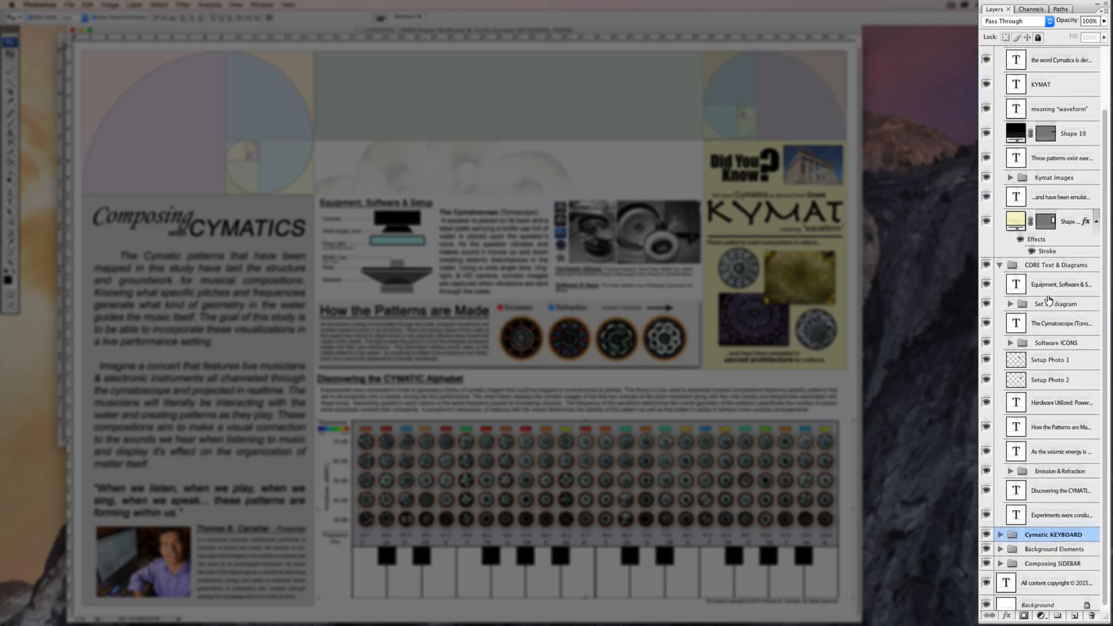
pyautogui.click(1000, 530)
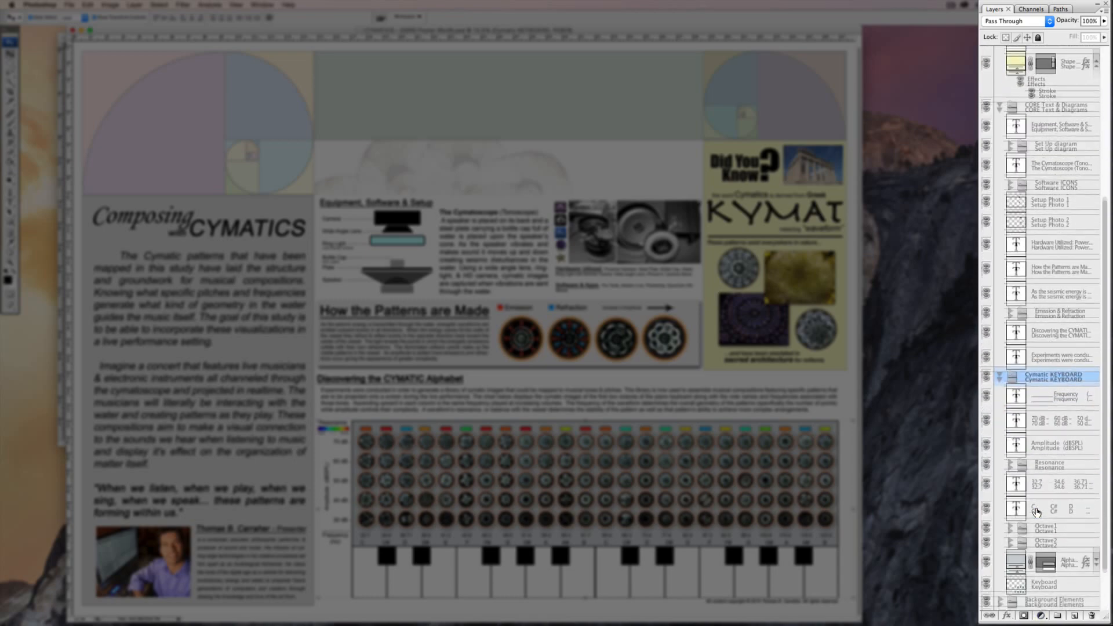
pyautogui.scroll(8, 1062, 544)
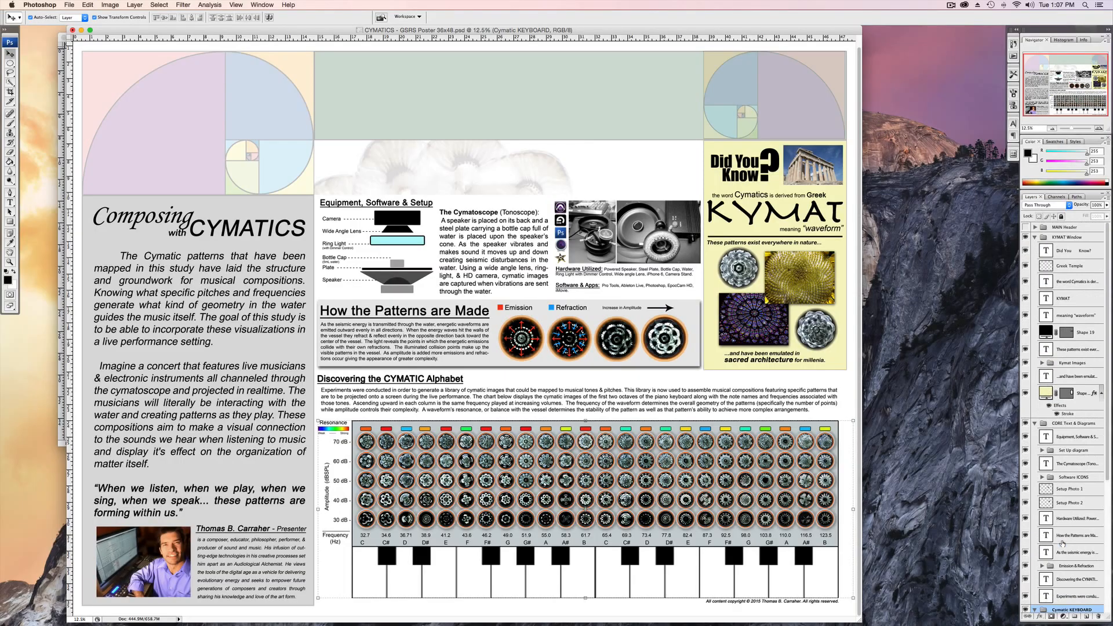
pyautogui.scroll(-5, 1062, 542)
pyautogui.scroll(5, 1063, 542)
pyautogui.scroll(-1, 1062, 541)
pyautogui.scroll(-5, 1062, 542)
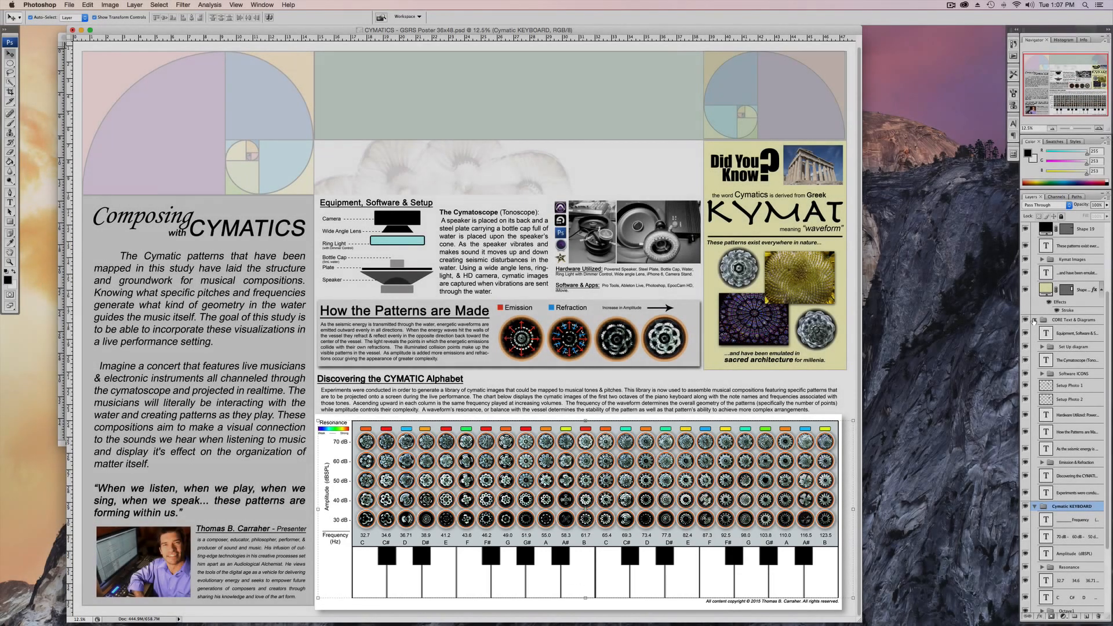
# Collapse the CORE Text & Diagrams and KYMAT Window groups.
pyautogui.click(1035, 319)
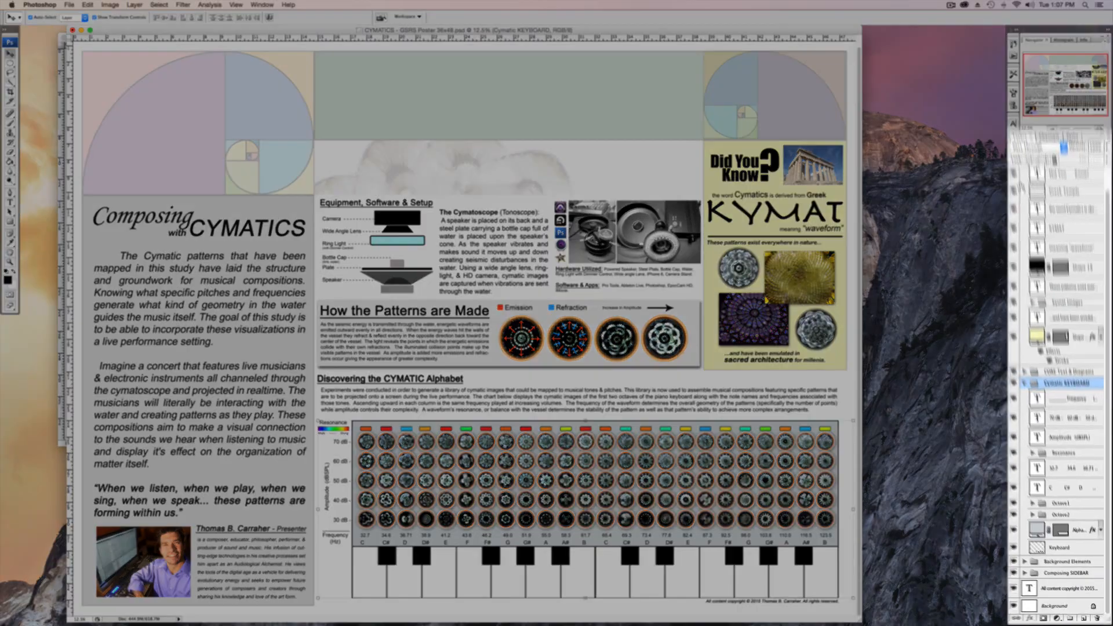
pyautogui.scroll(2, 1007, 82)
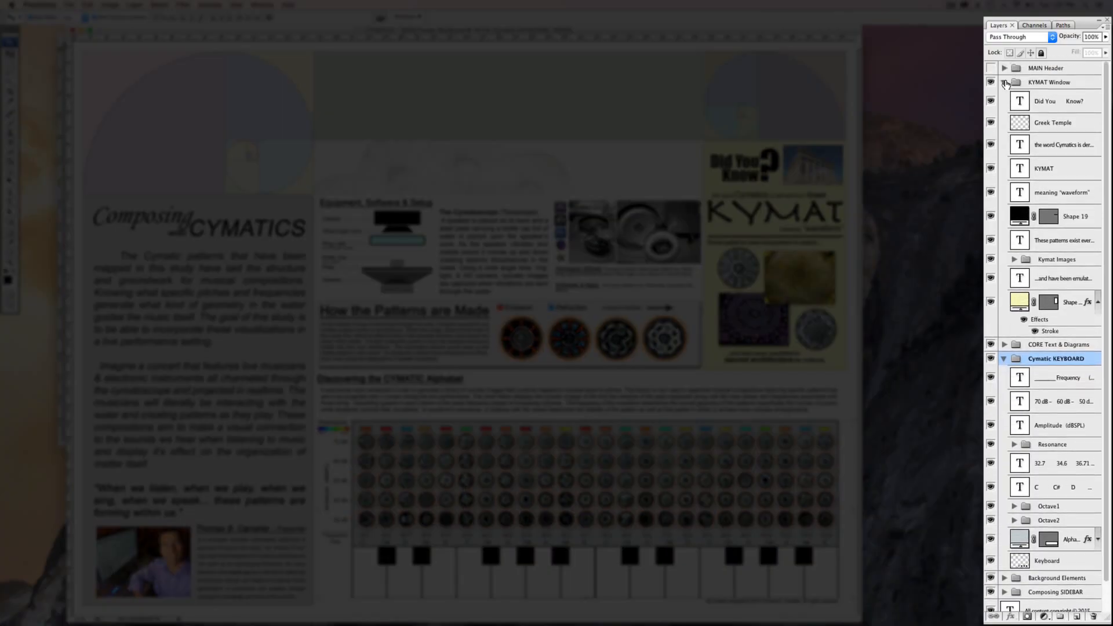
pyautogui.click(1005, 81)
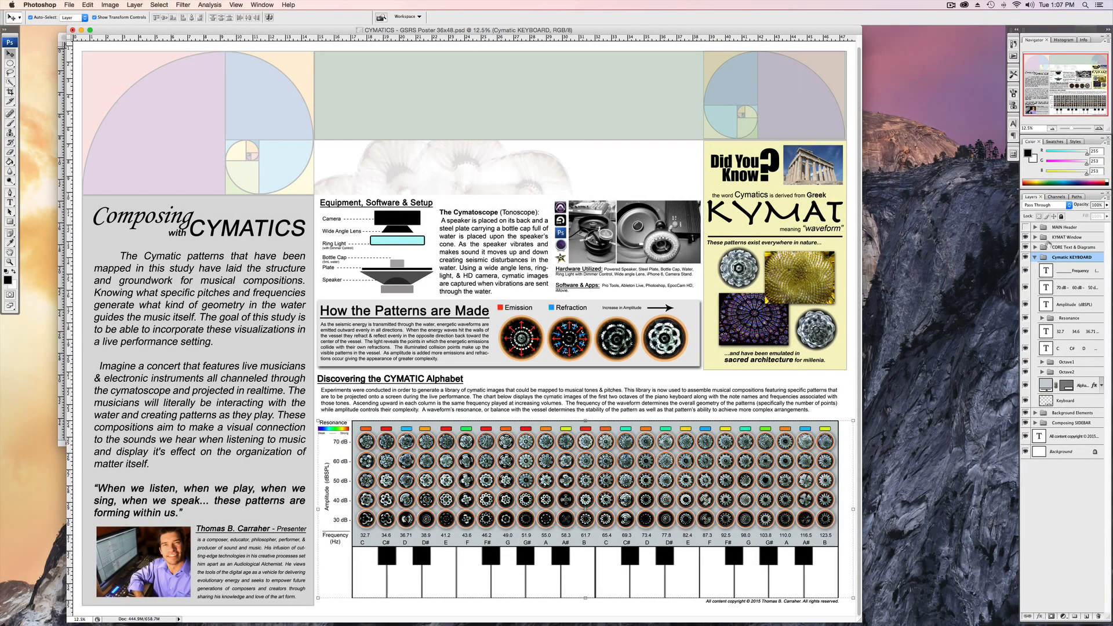
# In the KYMAT Window group, move Greek Temple to the top and group the text layers from Did You Know? to meaning "waveform" as Text.
pyautogui.click(1035, 238)
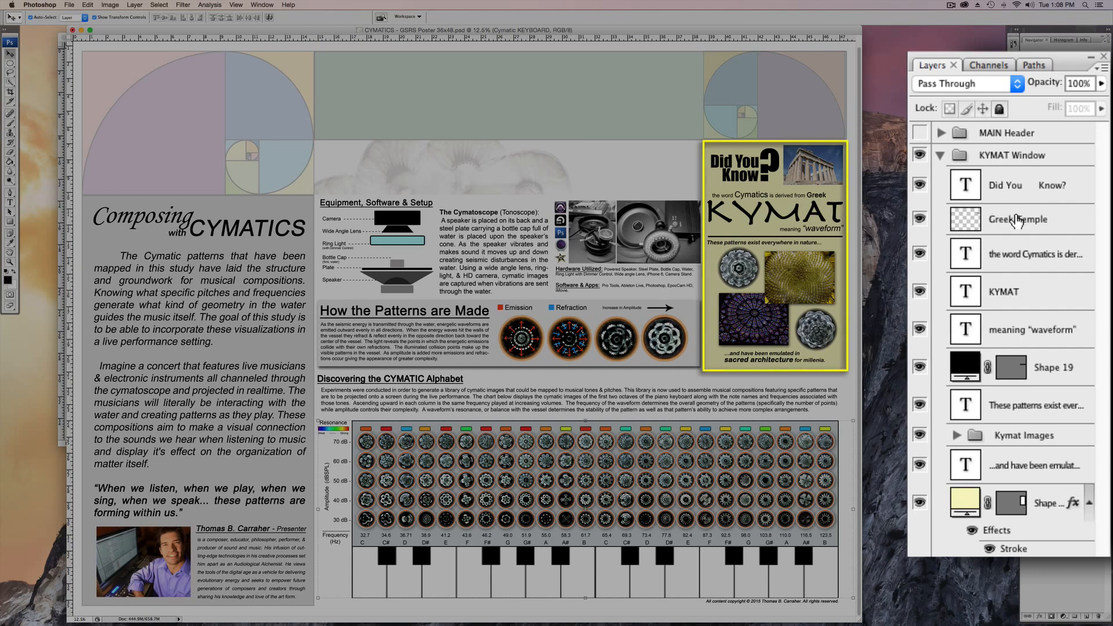
pyautogui.moveTo(1018, 222); pyautogui.dragTo(1017, 178)
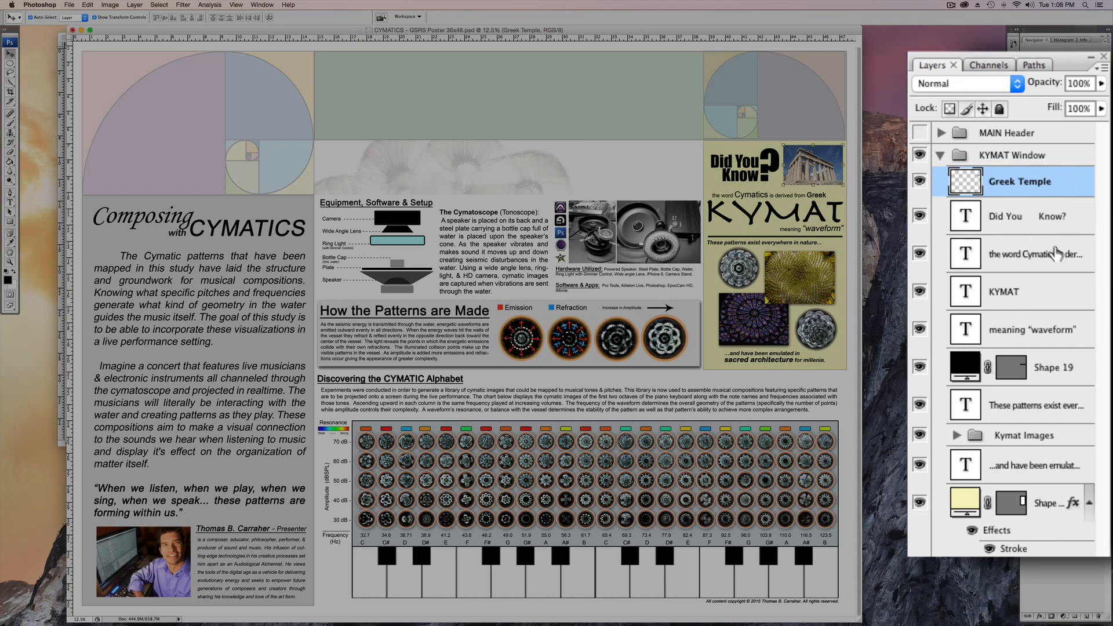
pyautogui.click(1022, 229)
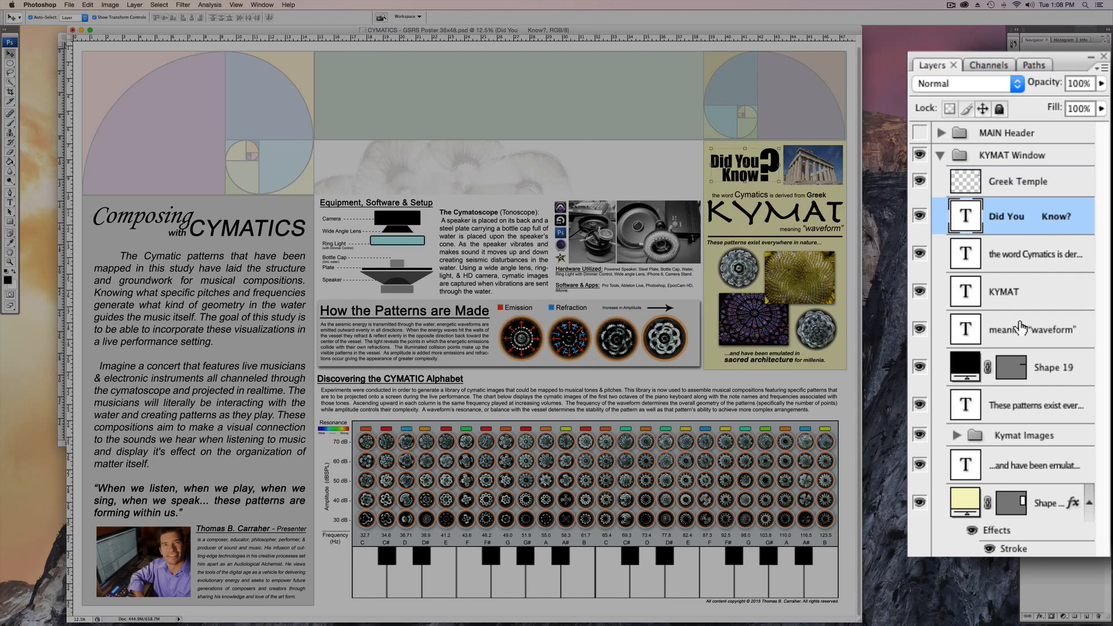
pyautogui.keyDown('shift'); pyautogui.click(1022, 327); pyautogui.keyUp('shift')
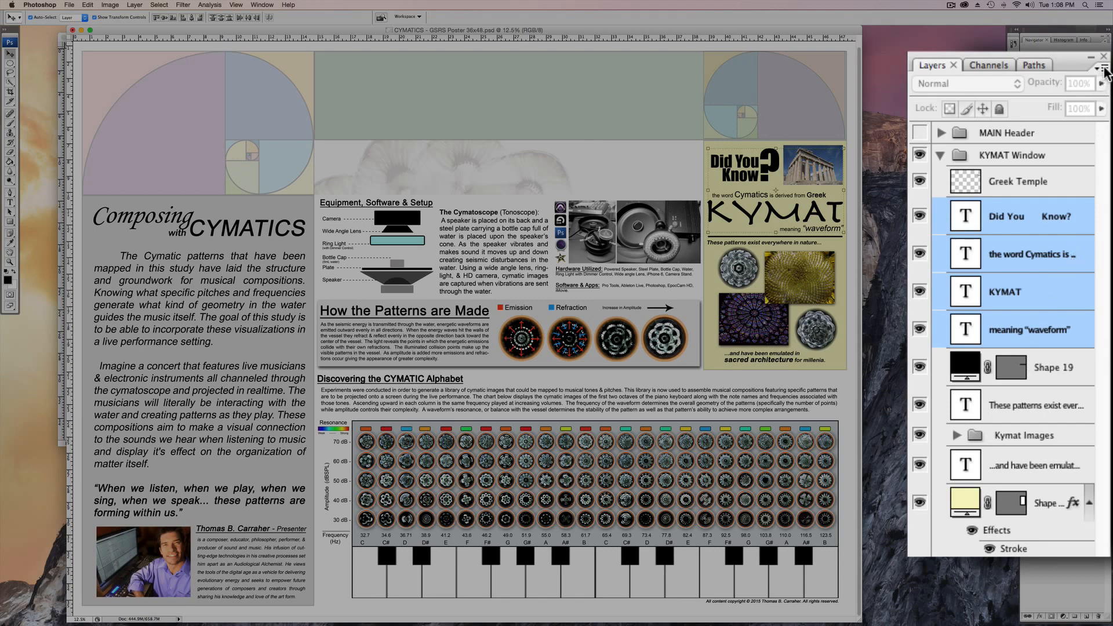
pyautogui.click(1104, 70)
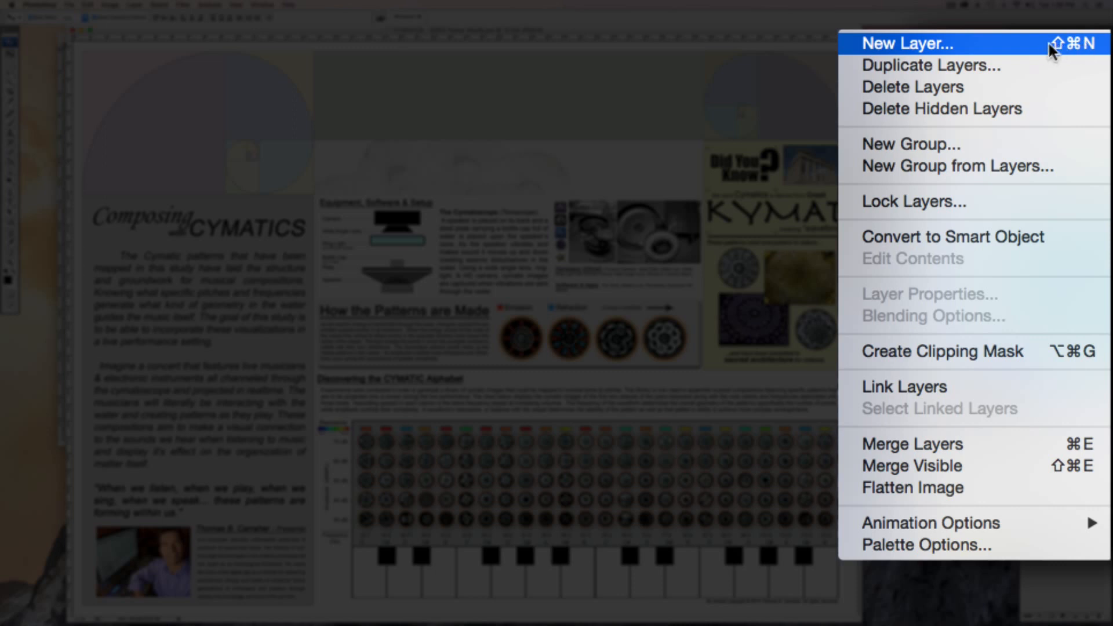
pyautogui.click(986, 166)
pyautogui.write('Text')
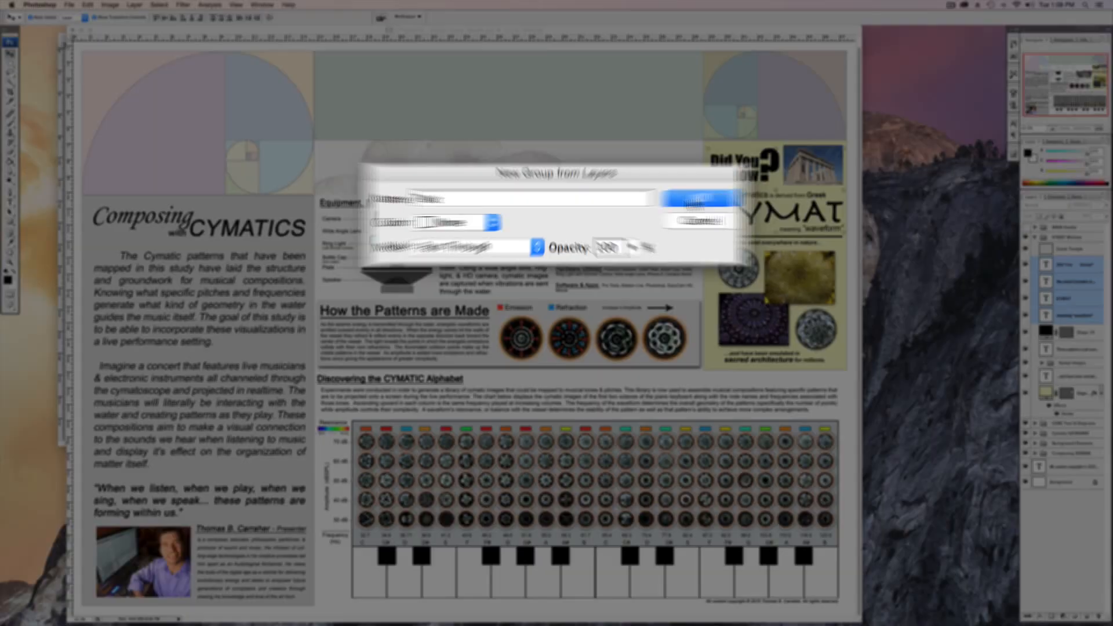
pyautogui.click(732, 196)
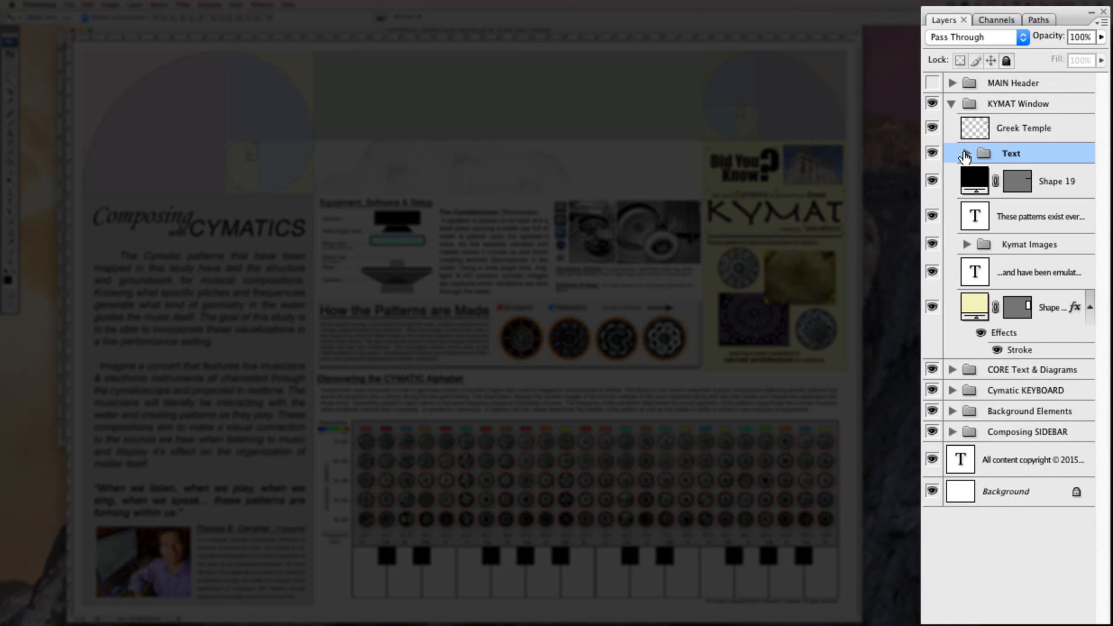
# Check the layers inside the Text group, close it again and expand the Kymat Images group.
pyautogui.click(965, 154)
pyautogui.click(966, 153)
pyautogui.click(965, 244)
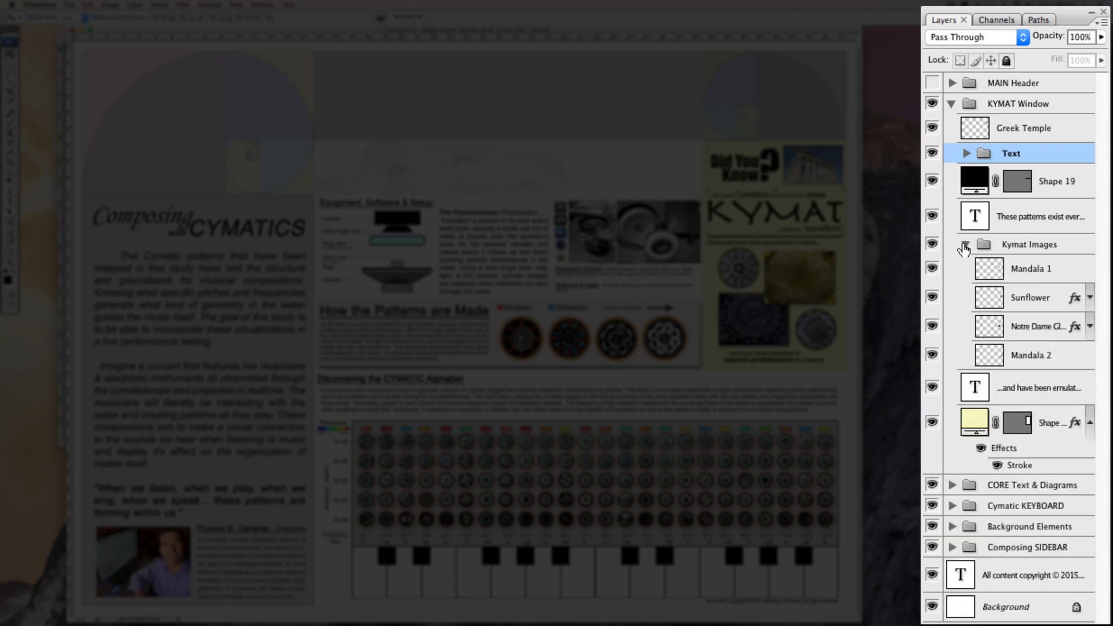
# Toggle the visibility of the Kymat Images and Text groups off and on, and collapse the Kymat Images and KYMAT Window groups.
pyautogui.click(932, 244)
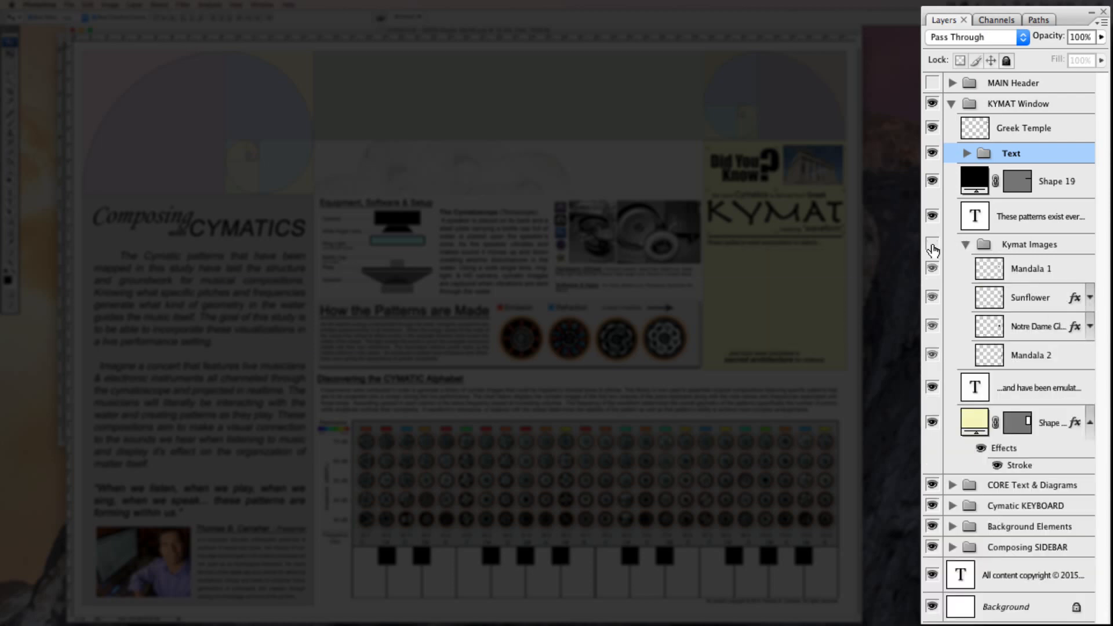
pyautogui.click(933, 153)
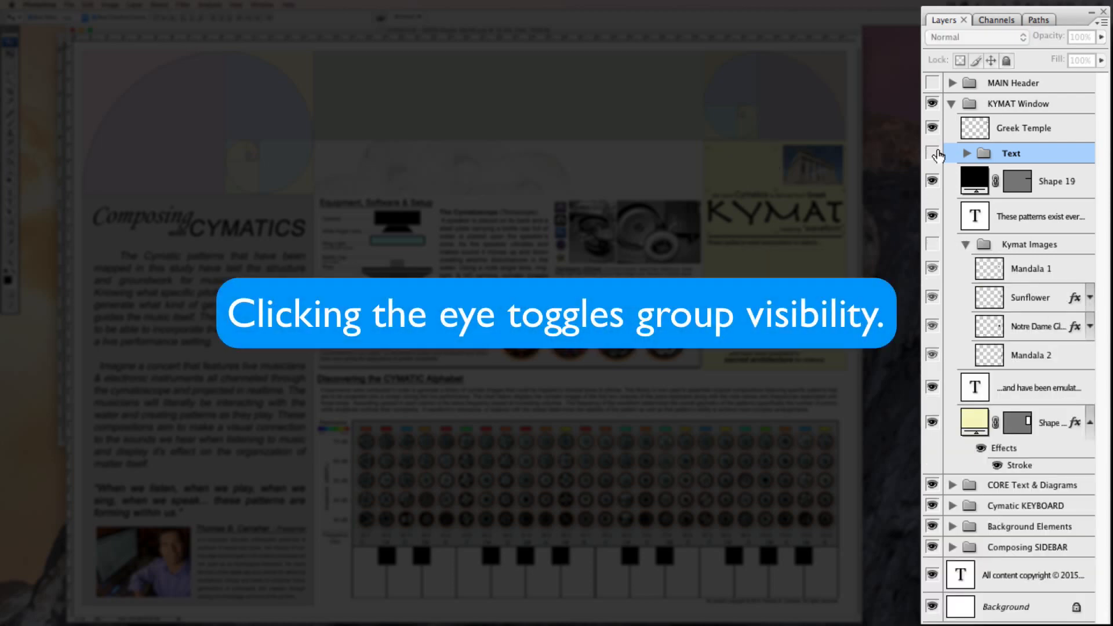
pyautogui.click(935, 154)
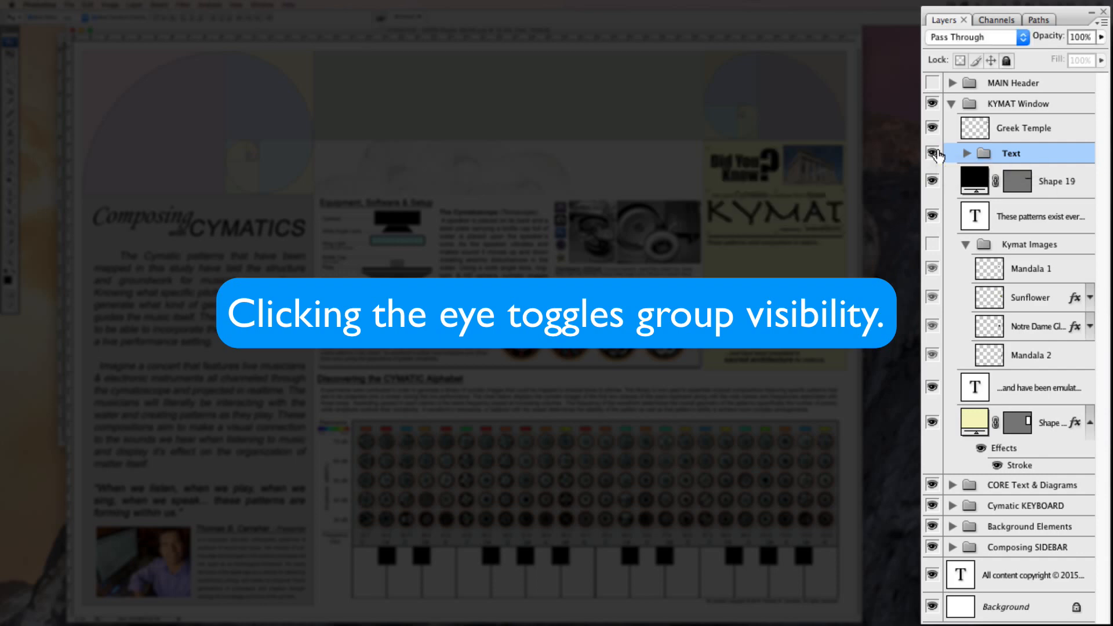
pyautogui.click(933, 243)
pyautogui.click(965, 244)
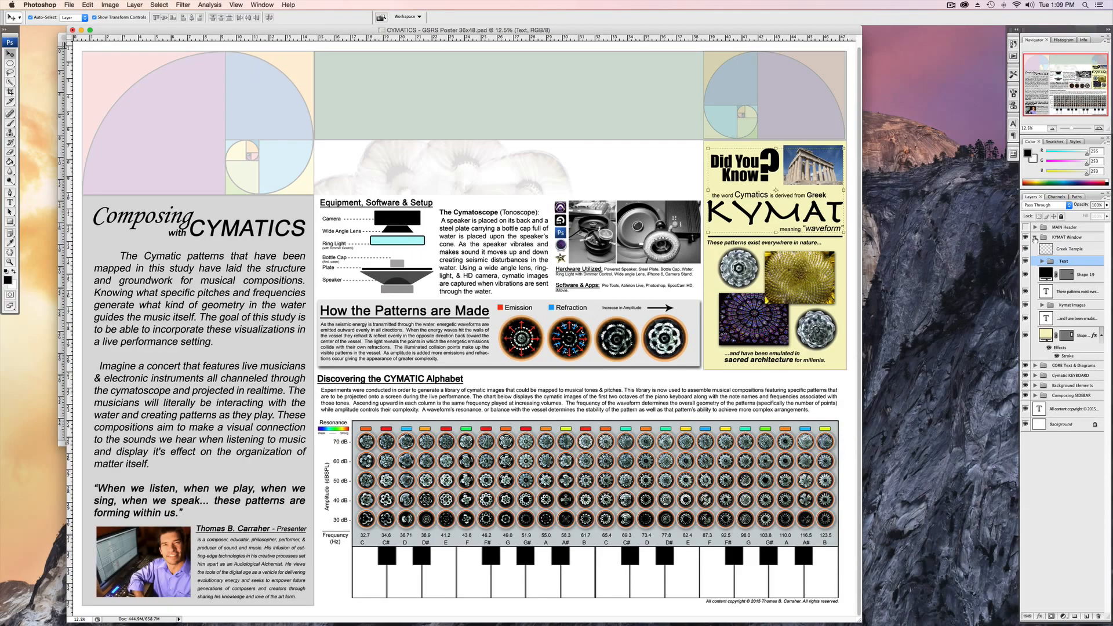
pyautogui.click(1034, 238)
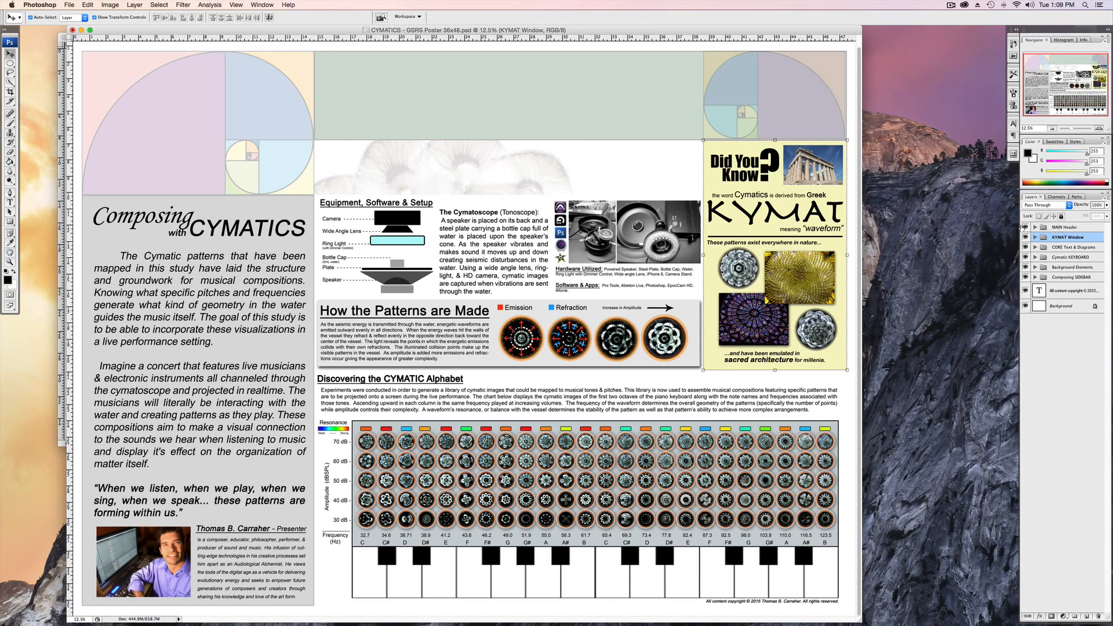
# Show the MAIN Header group and toggle the visibility of KYMAT Window, CORE Text & Diagrams and Cymatic KEYBOARD off and on.
pyautogui.click(1025, 227)
pyautogui.click(1025, 237)
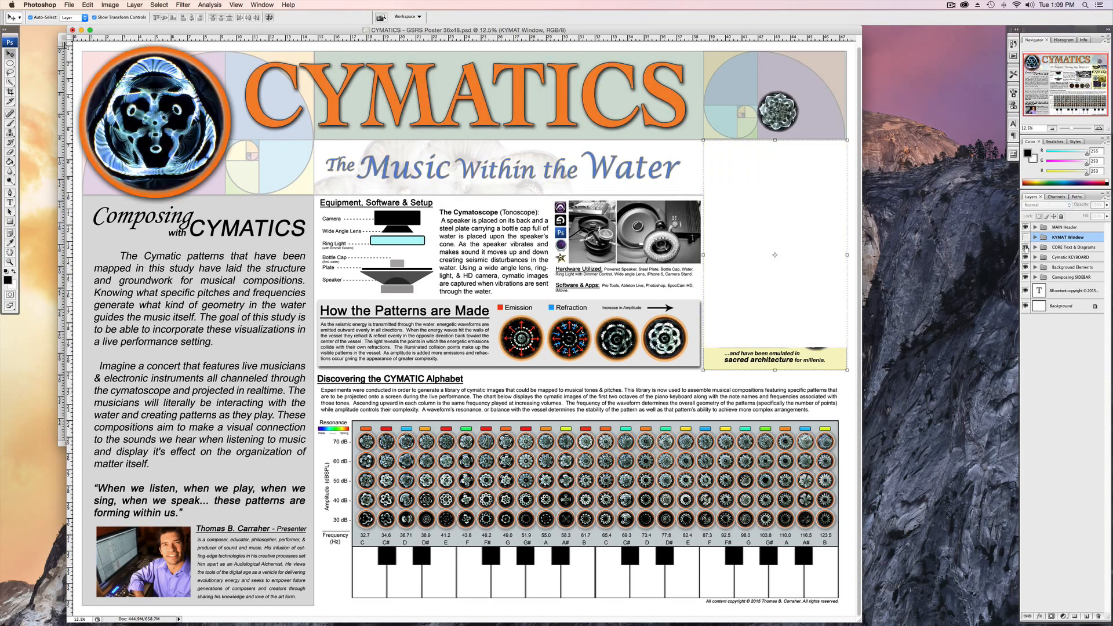
pyautogui.click(1025, 247)
pyautogui.click(1025, 258)
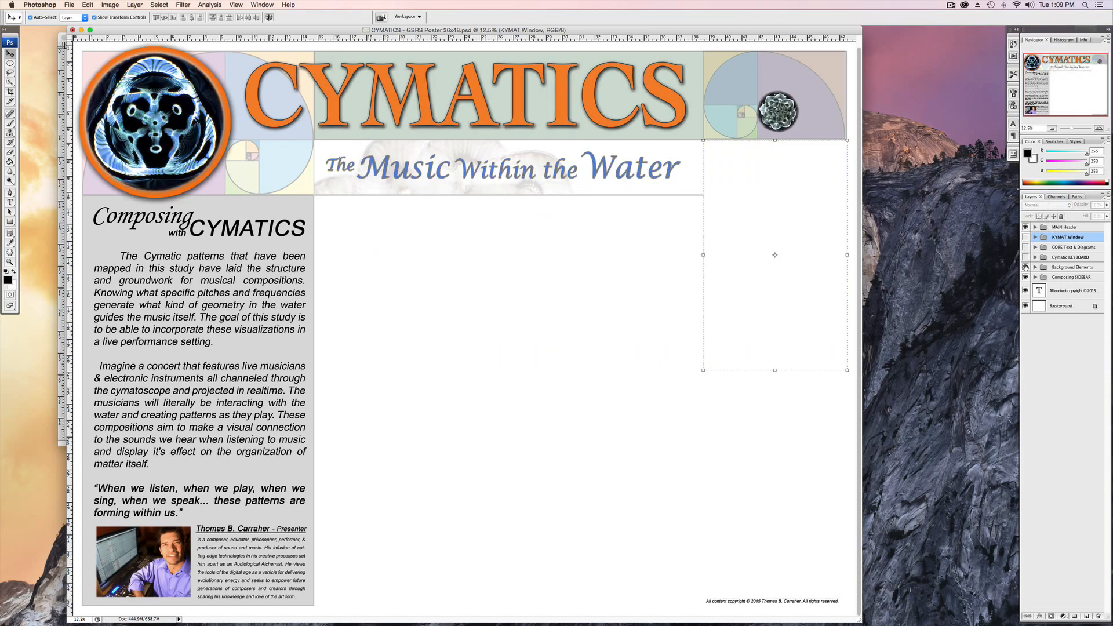
pyautogui.click(1025, 257)
pyautogui.click(1025, 247)
pyautogui.click(1025, 237)
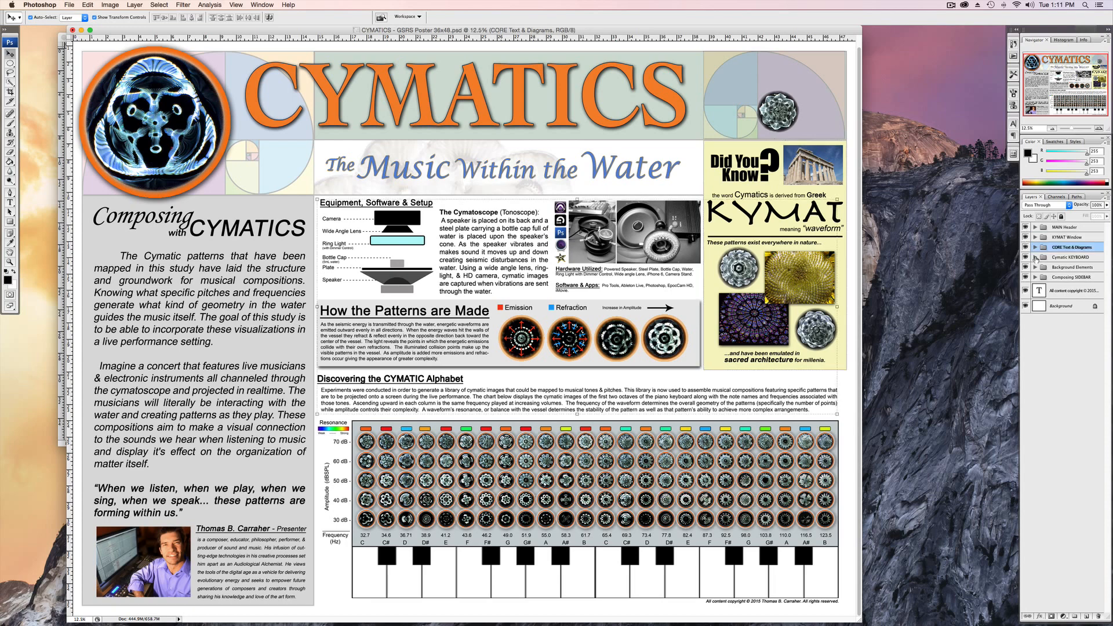
# Expand the Cymatic KEYBOARD group and hide all the other groups, including Background Elements and Composing SIDEBAR.
pyautogui.click(1035, 258)
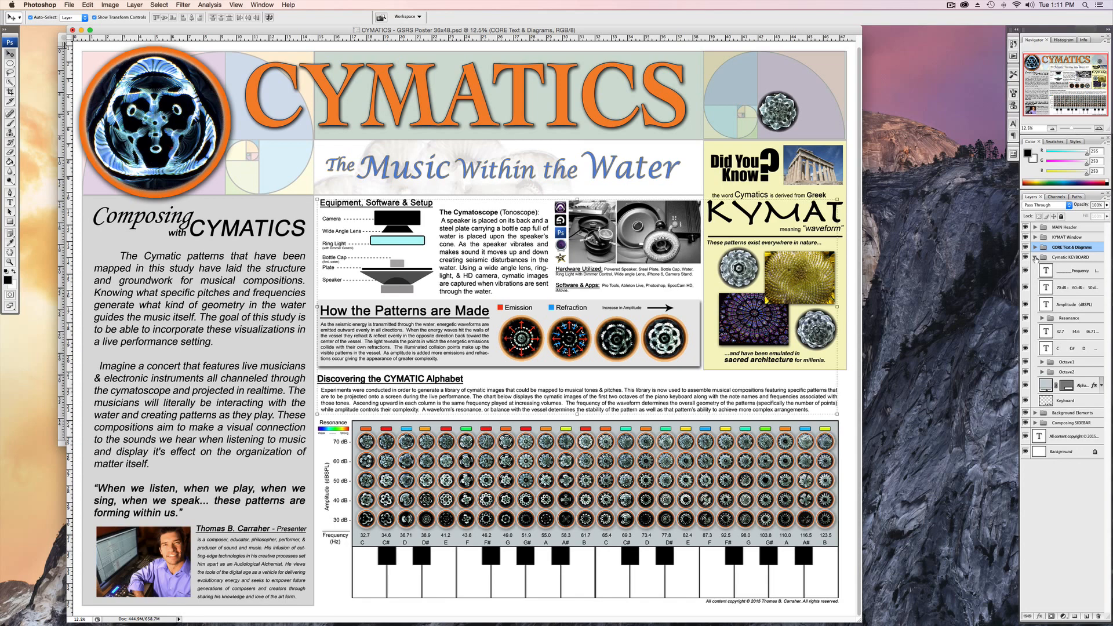
pyautogui.click(1073, 259)
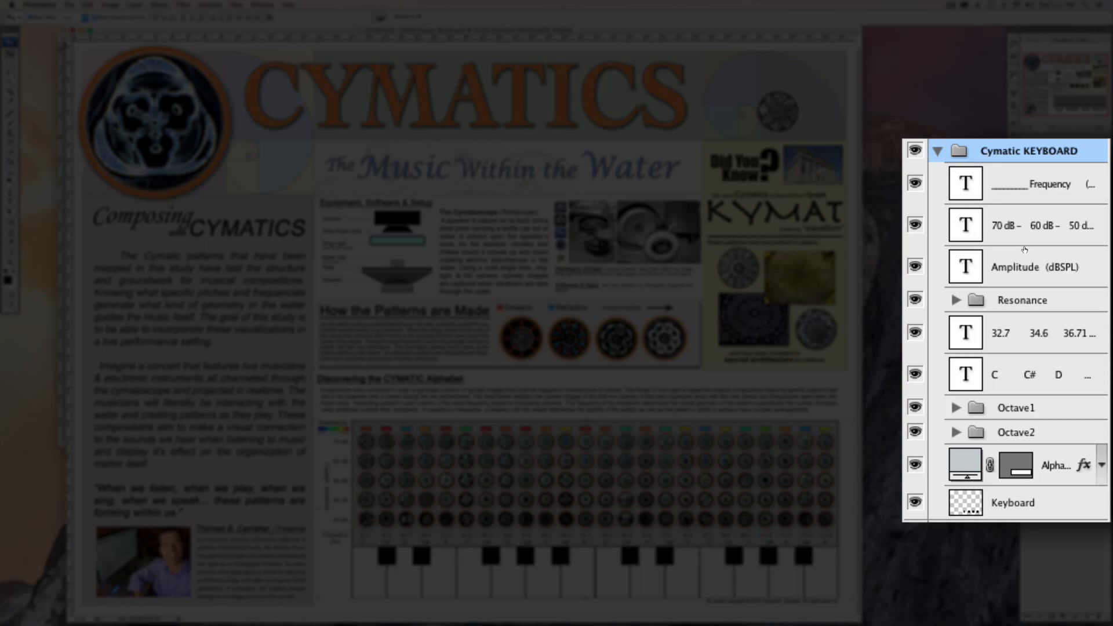
pyautogui.moveTo(1025, 249); pyautogui.dragTo(1028, 231)
pyautogui.click(1029, 230)
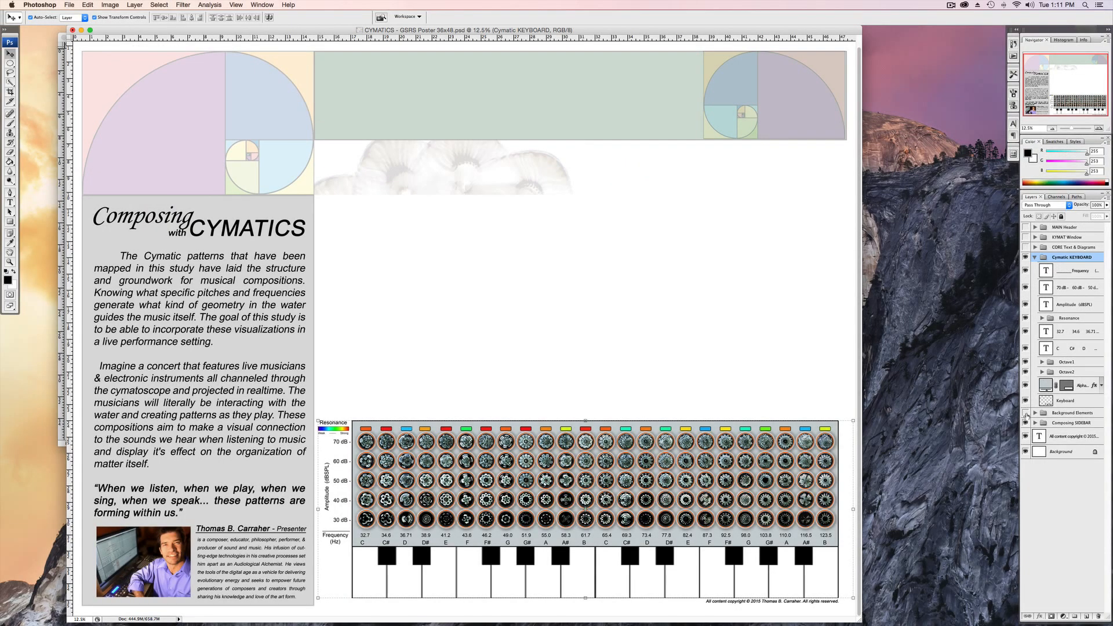
pyautogui.click(1026, 414)
pyautogui.click(1025, 423)
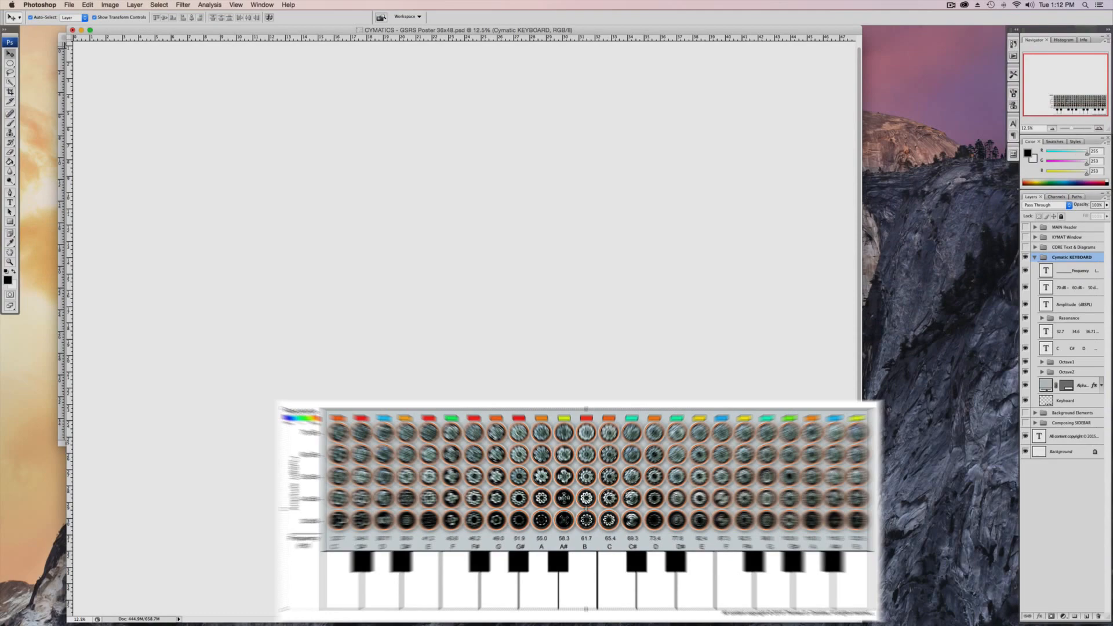
# Switch to the Finder window with the source photos and preview IMG_1221.jpg and IMG_1224.jpg in the 2 C# 35Hz folder.
pyautogui.moveTo(975, 618)
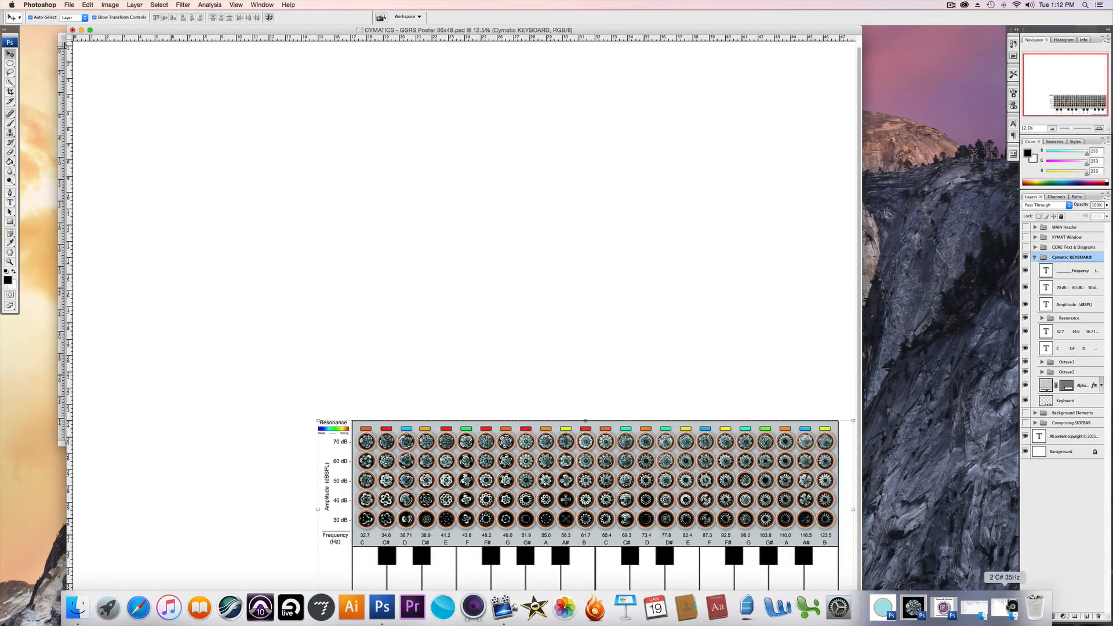
pyautogui.click(973, 614)
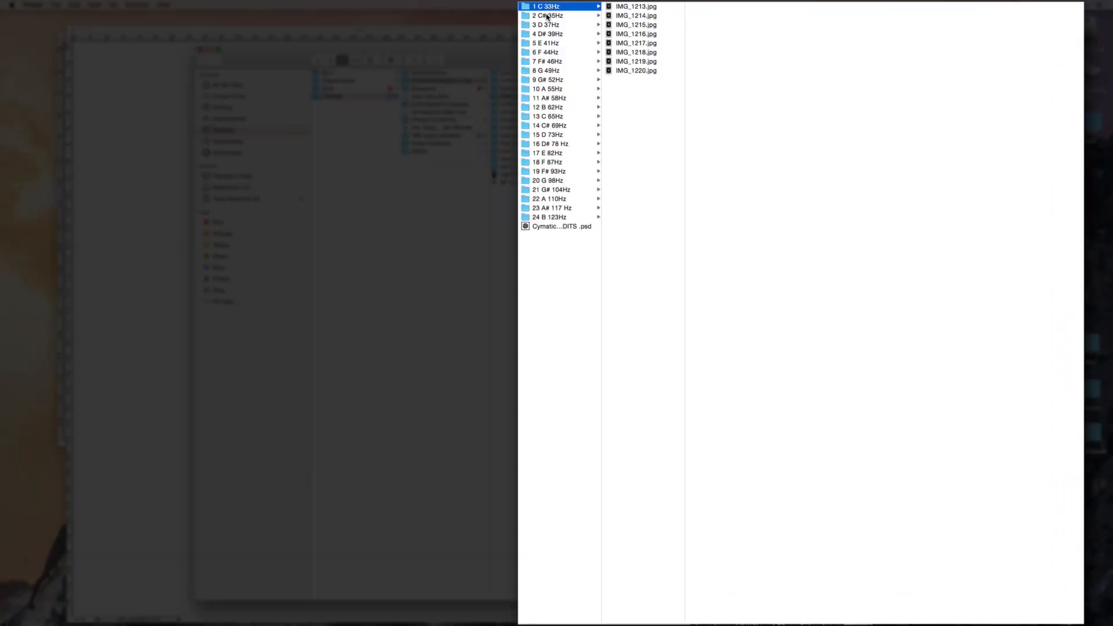
pyautogui.click(585, 81)
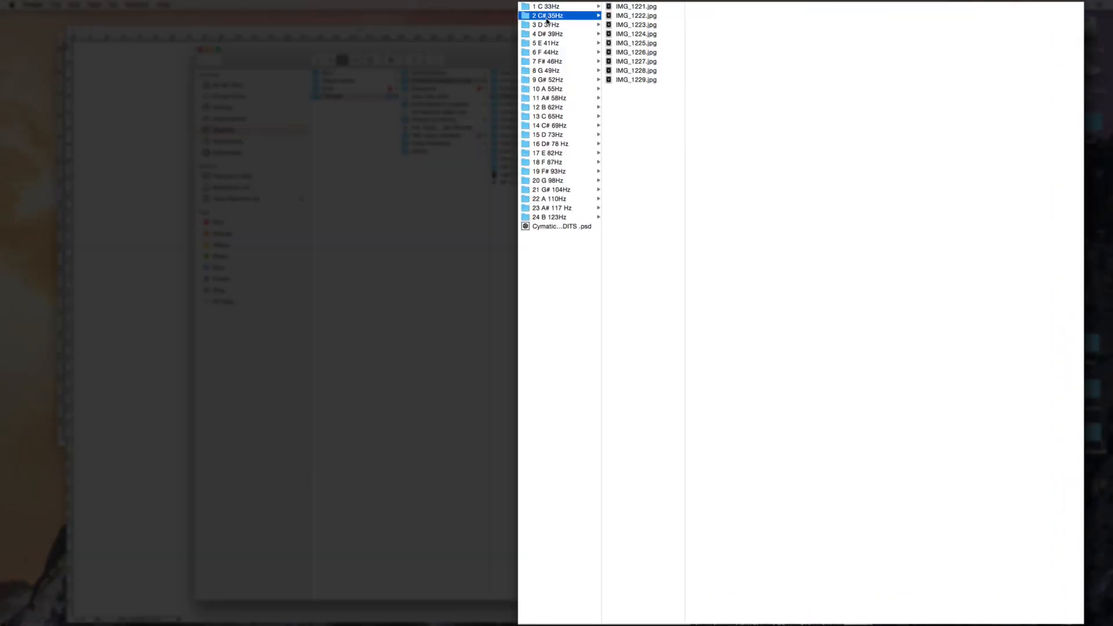
pyautogui.click(622, 8)
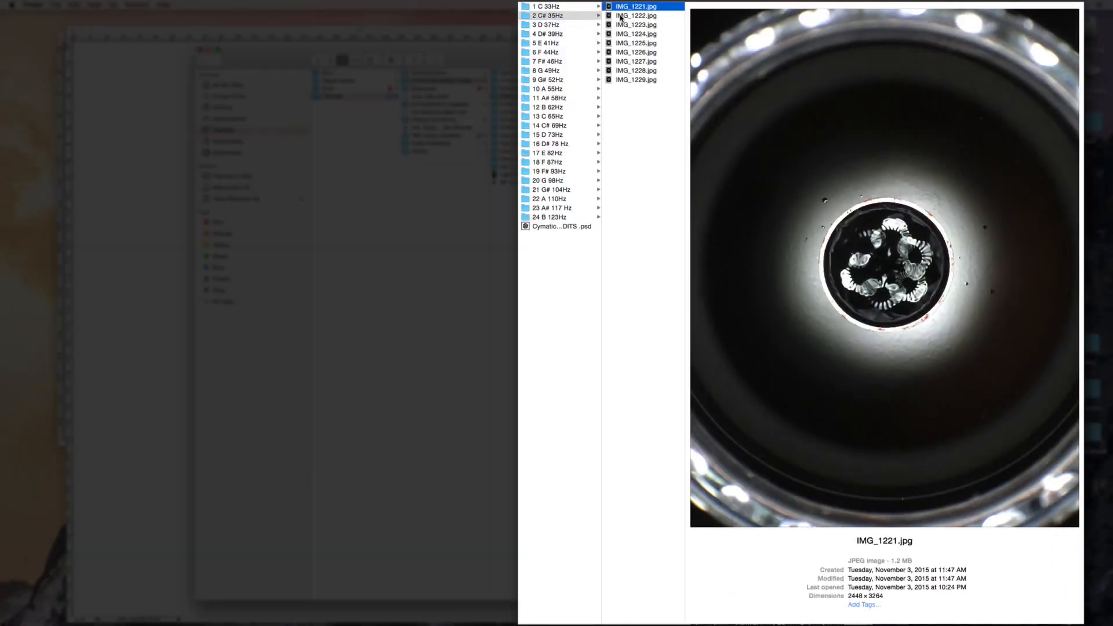
pyautogui.click(622, 34)
# Browse the next pitch folders and preview several photos from IMG_1255.jpg to IMG_1261.jpg in the 5 E 41Hz folder.
pyautogui.click(551, 26)
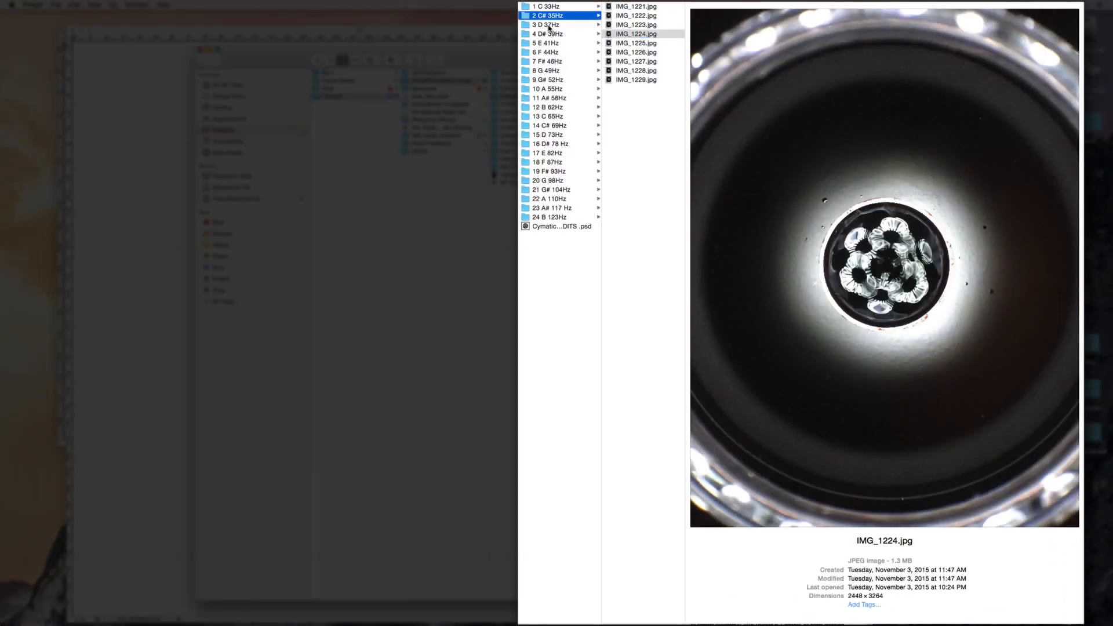
pyautogui.click(550, 33)
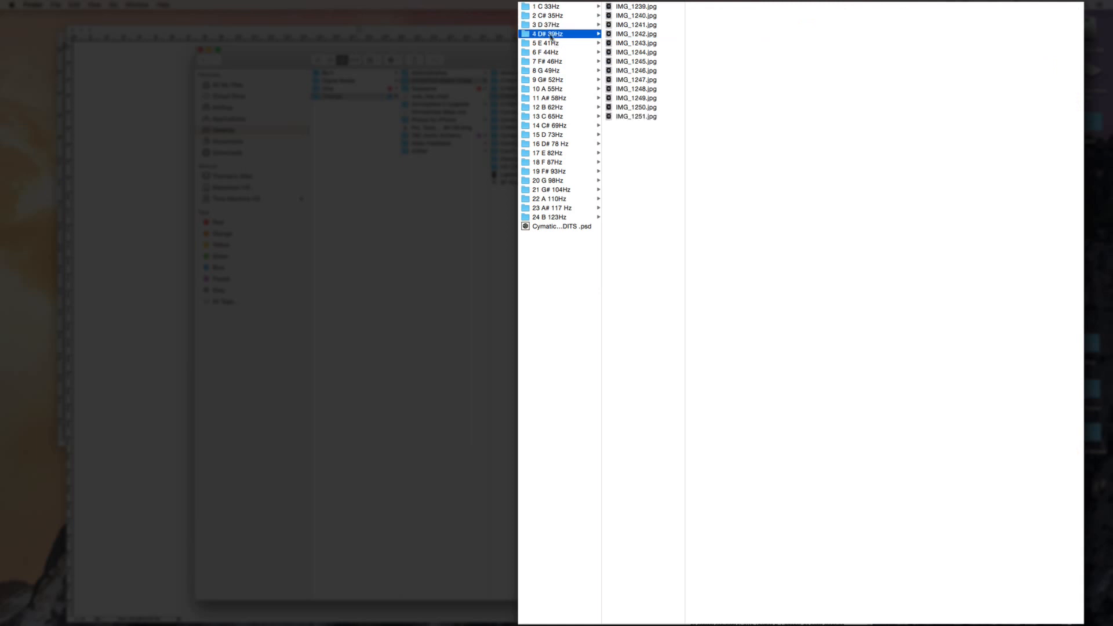
pyautogui.click(543, 43)
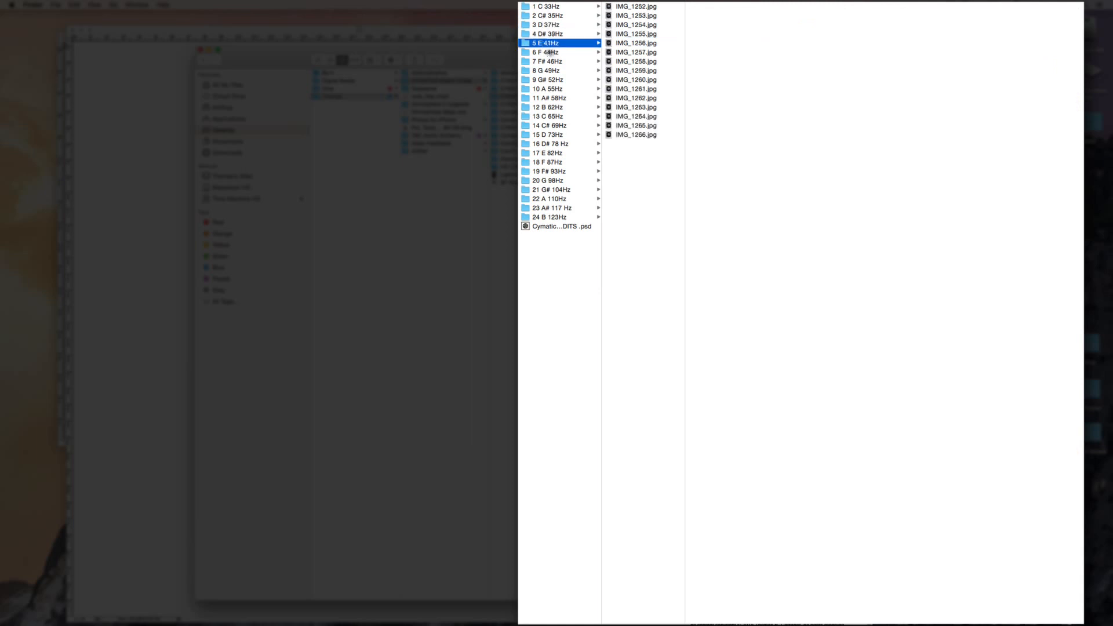
pyautogui.click(626, 35)
pyautogui.click(630, 44)
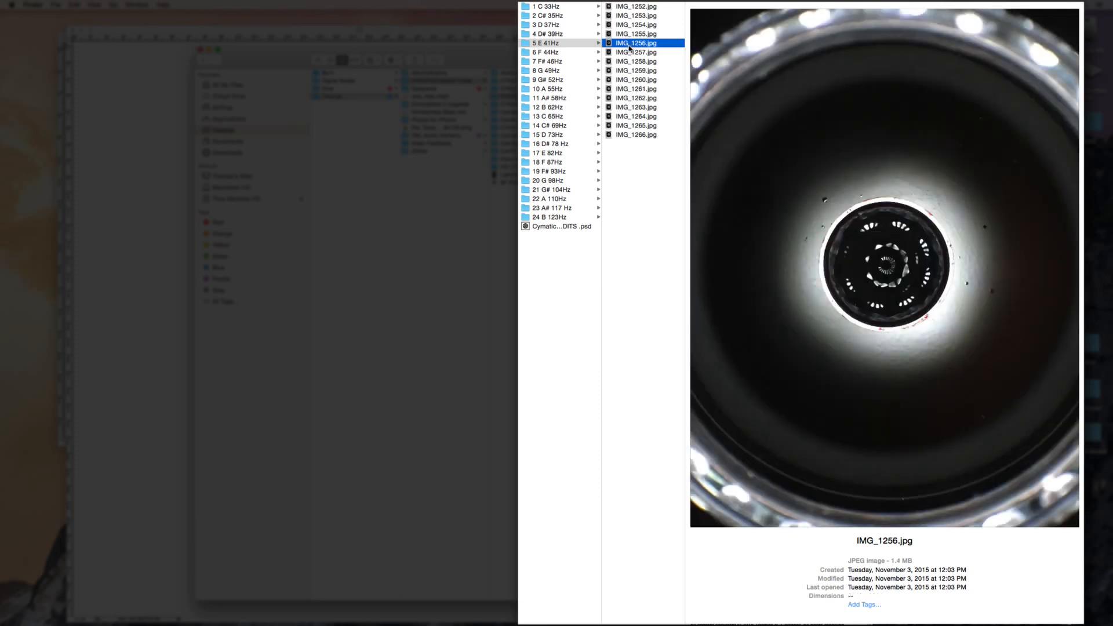
pyautogui.click(630, 52)
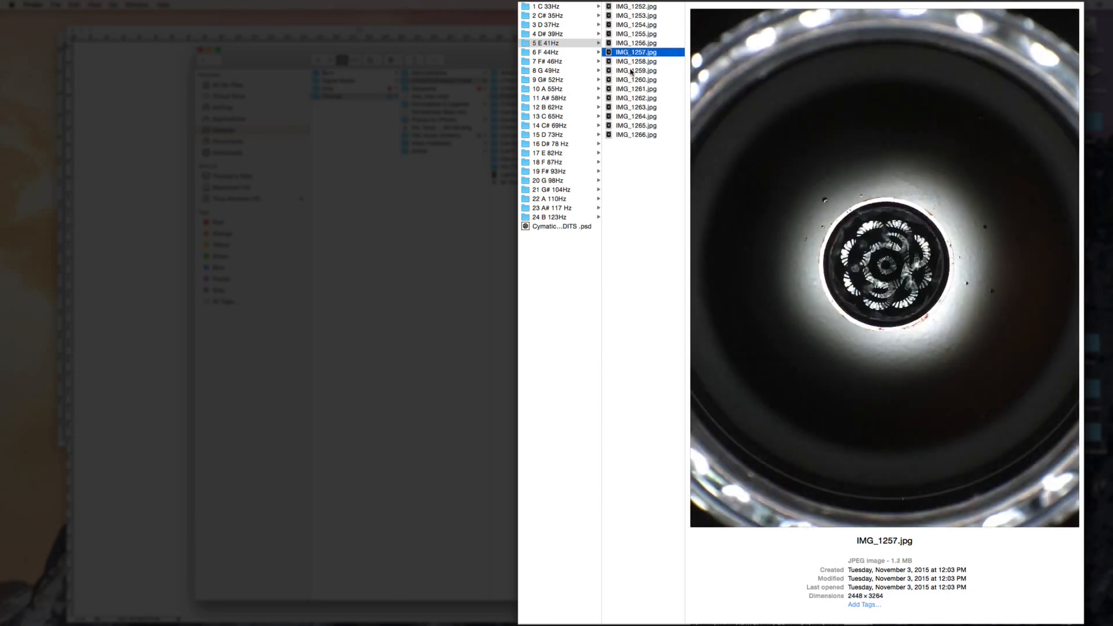
pyautogui.click(631, 71)
pyautogui.click(629, 89)
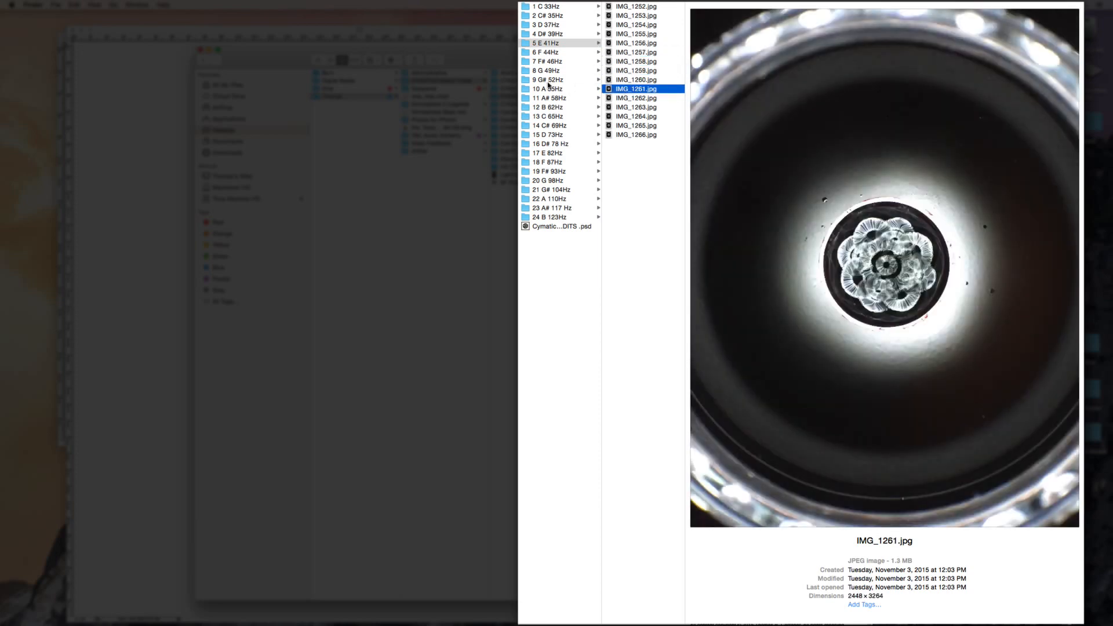
# Preview photos between IMG_1310.jpg and IMG_1317.jpg in the 9 G# 52Hz folder.
pyautogui.click(549, 80)
pyautogui.click(630, 98)
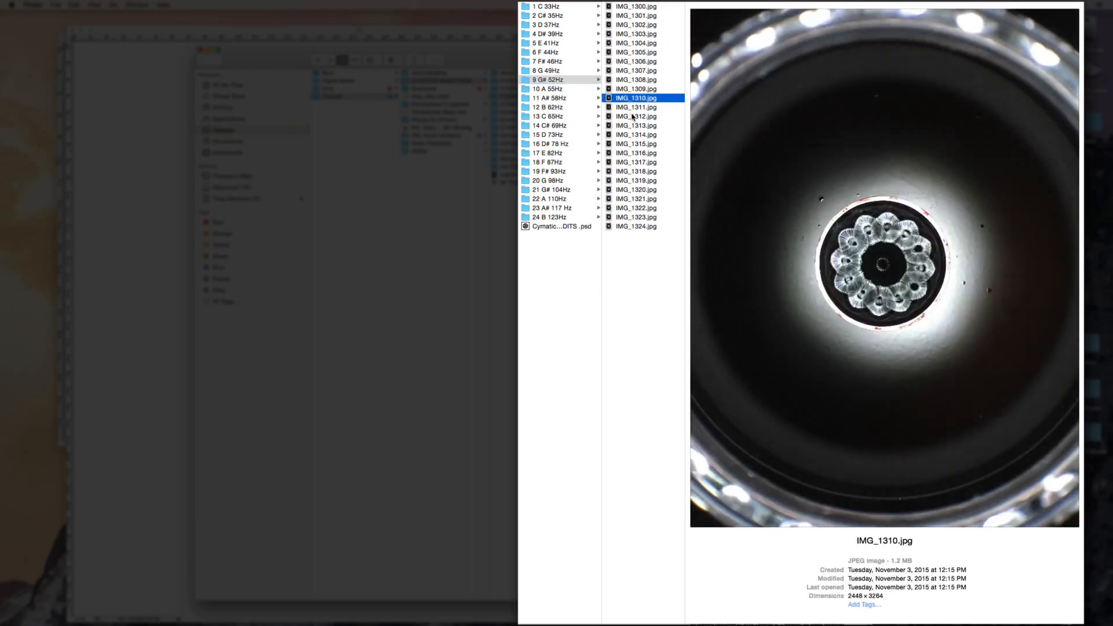
pyautogui.click(633, 116)
pyautogui.click(631, 134)
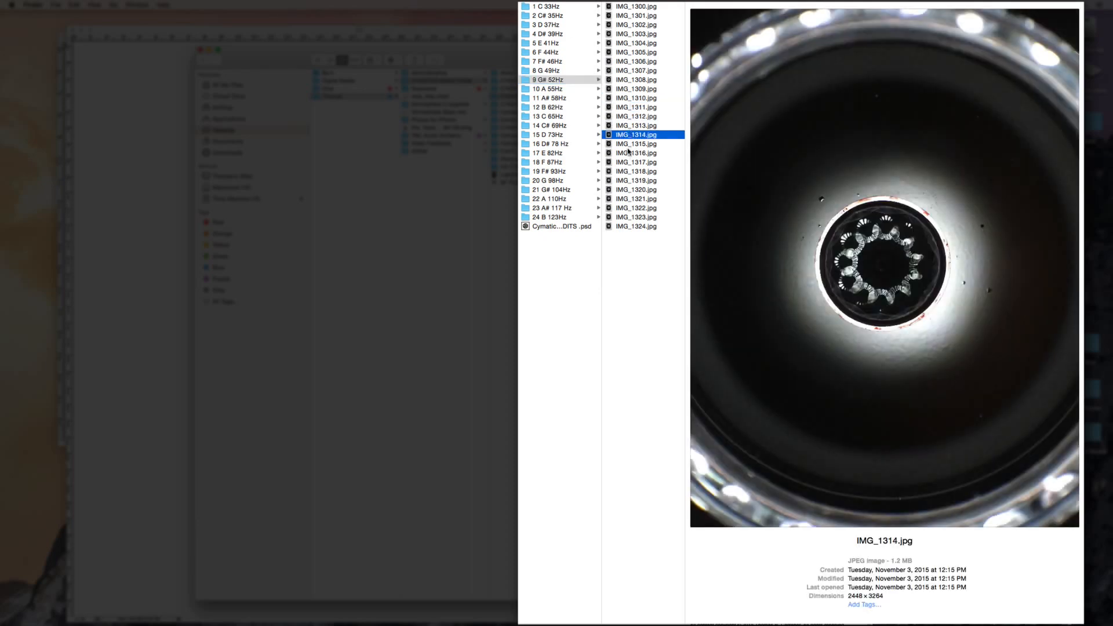
pyautogui.click(629, 153)
pyautogui.click(632, 162)
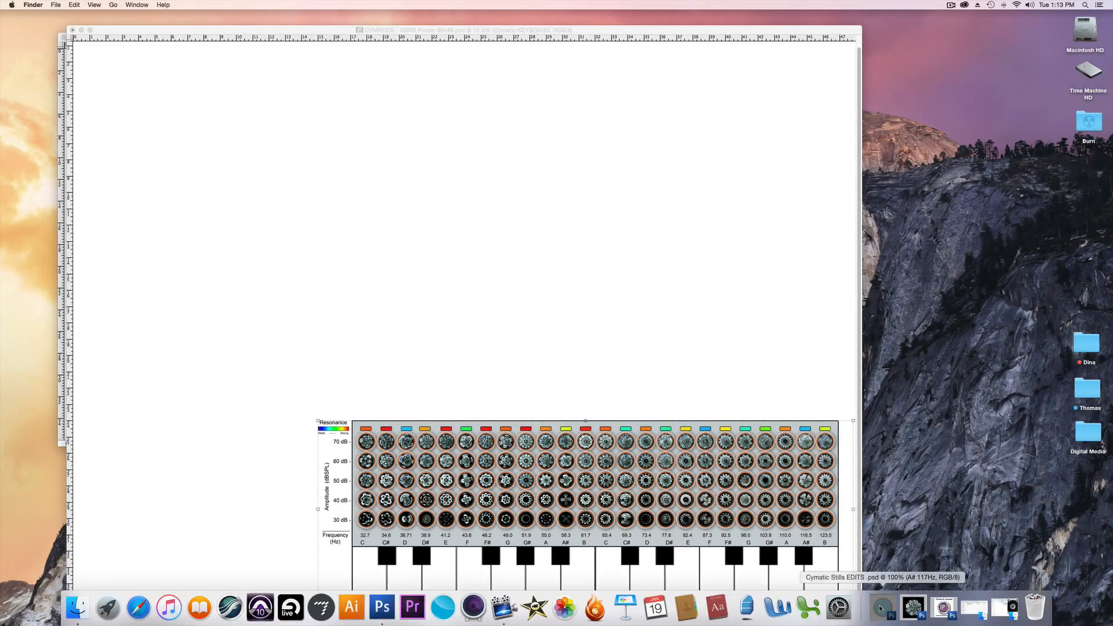
# Switch to the Cymatic Stills EDITS document in Photoshop, check the layers inside the A# 117Hz and A 110Hz groups and close both groups.
pyautogui.click(1021, 616)
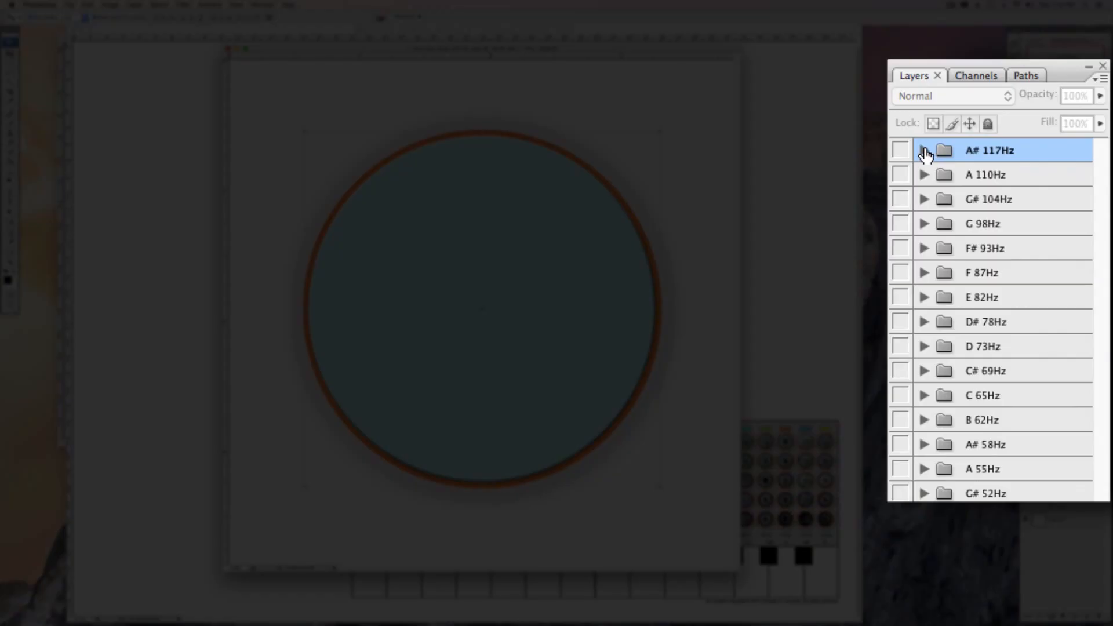
pyautogui.click(924, 152)
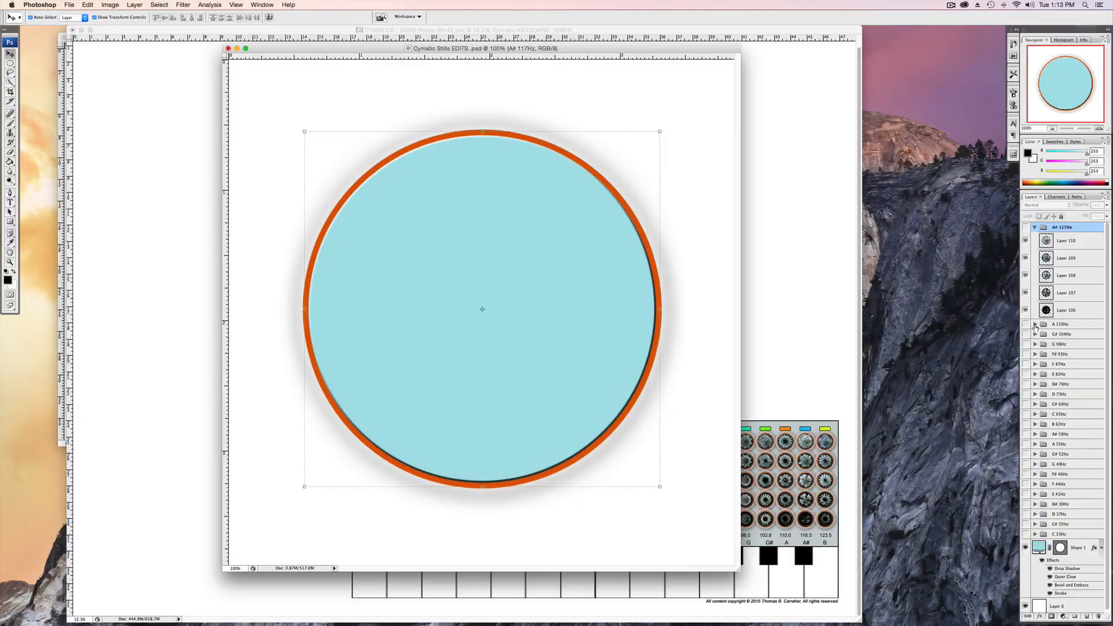
pyautogui.click(924, 388)
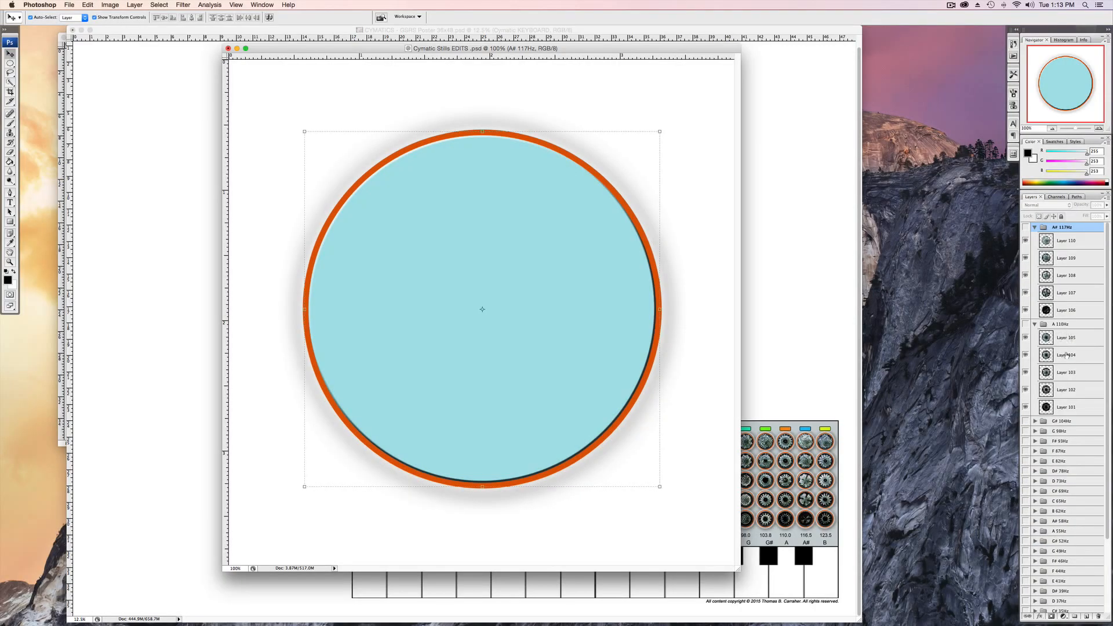
pyautogui.click(1036, 323)
pyautogui.click(1035, 227)
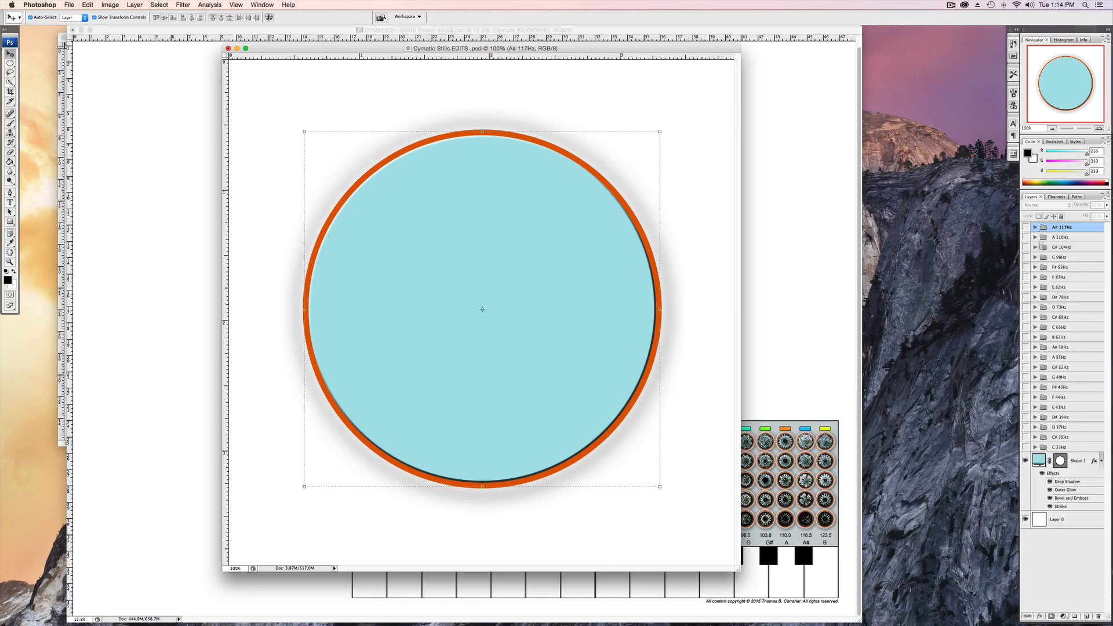
# Preview the F 87Hz and D# 78Hz groups by switching each one's visibility on and off.
pyautogui.click(1025, 277)
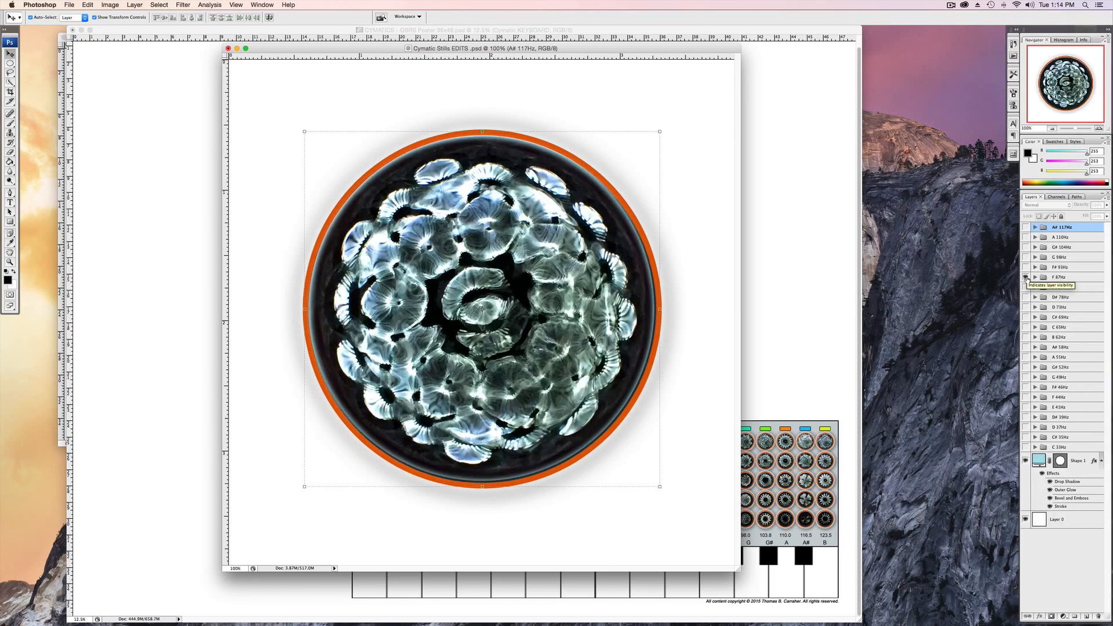
pyautogui.click(1026, 278)
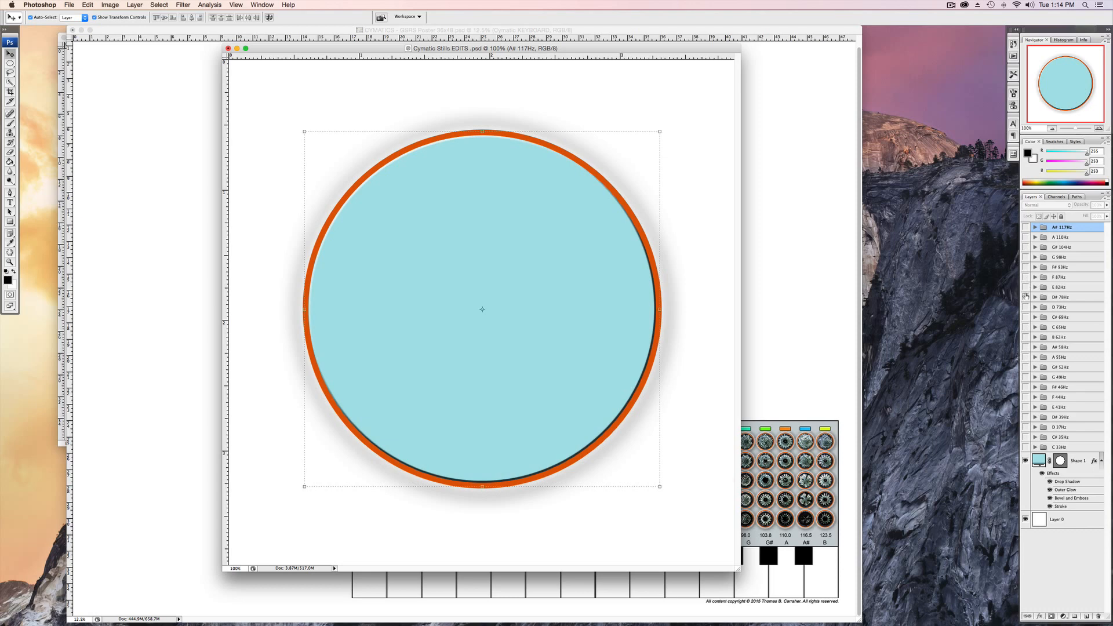
pyautogui.click(1025, 297)
pyautogui.click(1026, 297)
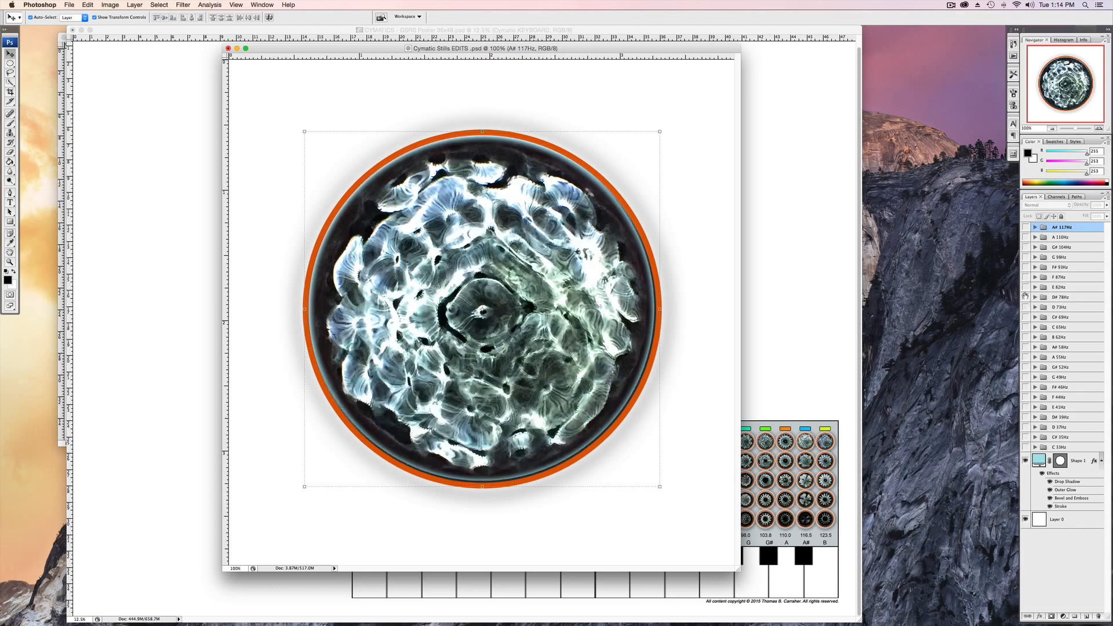
# Show the D 73Hz group and copy it into the blank Poster document.
pyautogui.click(1025, 307)
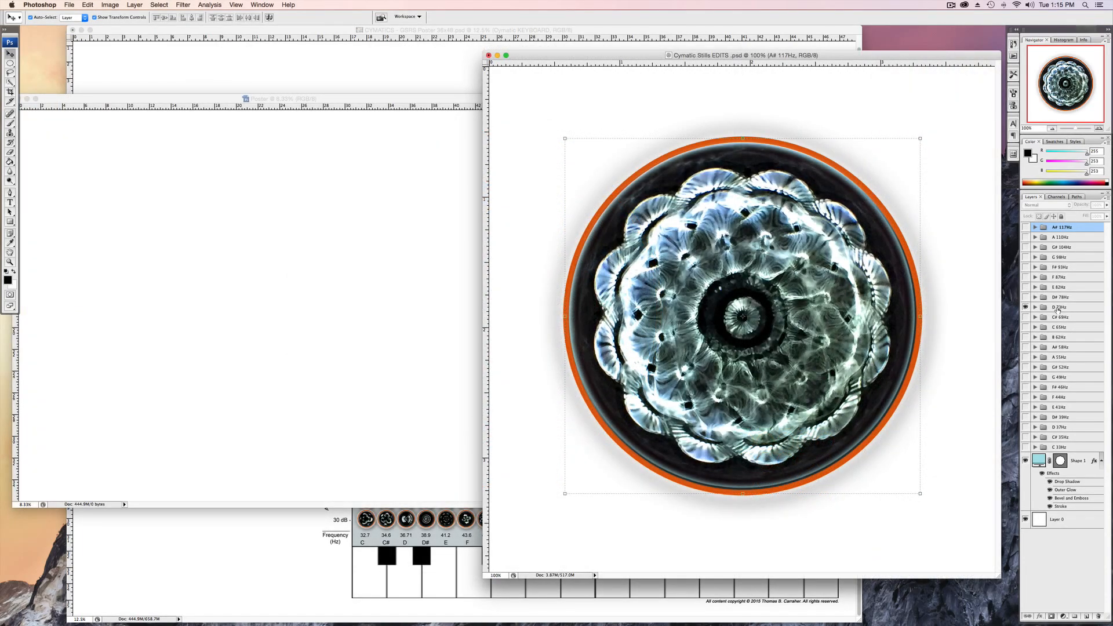
pyautogui.moveTo(1056, 310); pyautogui.dragTo(289, 226)
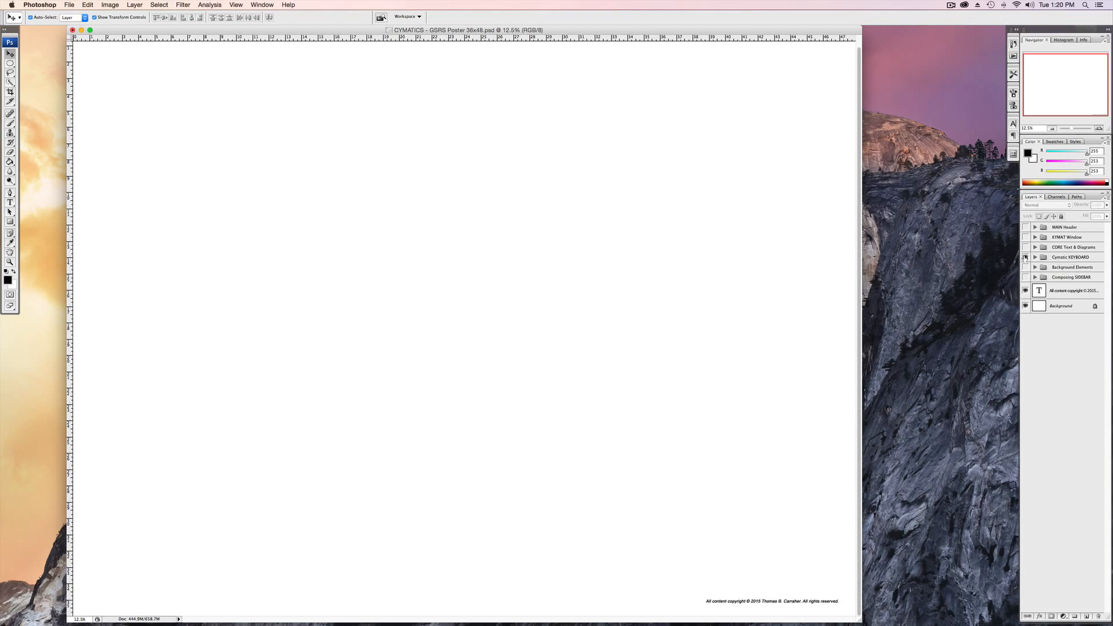
# Show the Cymatic KEYBOARD, CORE Text & Diagrams, KYMAT Window, Background Elements and Composing SIDEBAR groups in the CYMATICS poster.
pyautogui.click(1025, 257)
pyautogui.click(1025, 247)
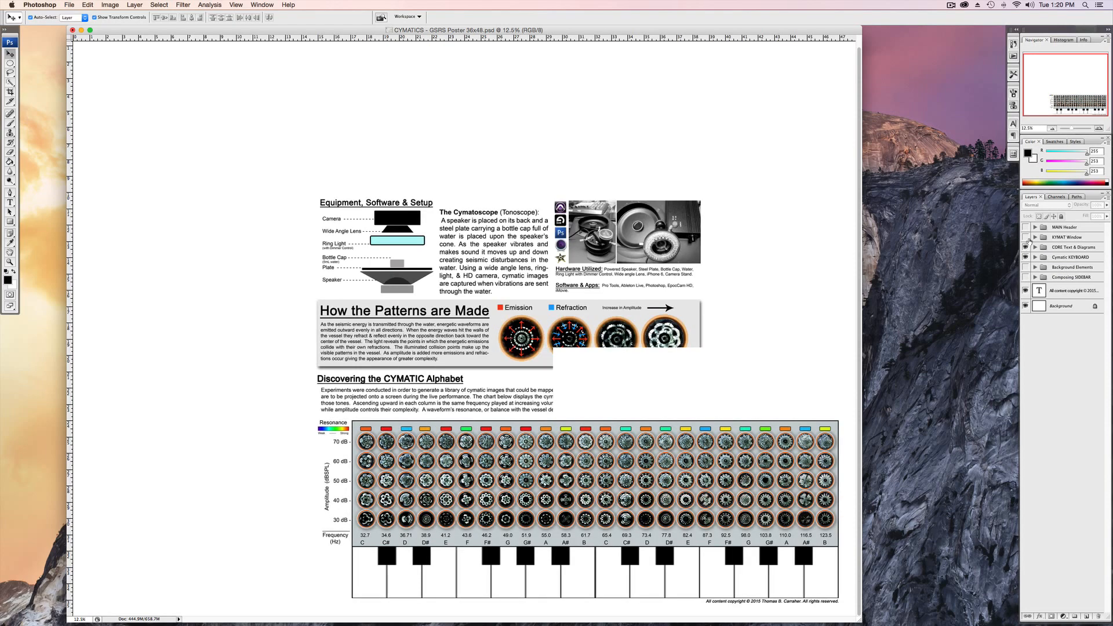
pyautogui.click(1026, 237)
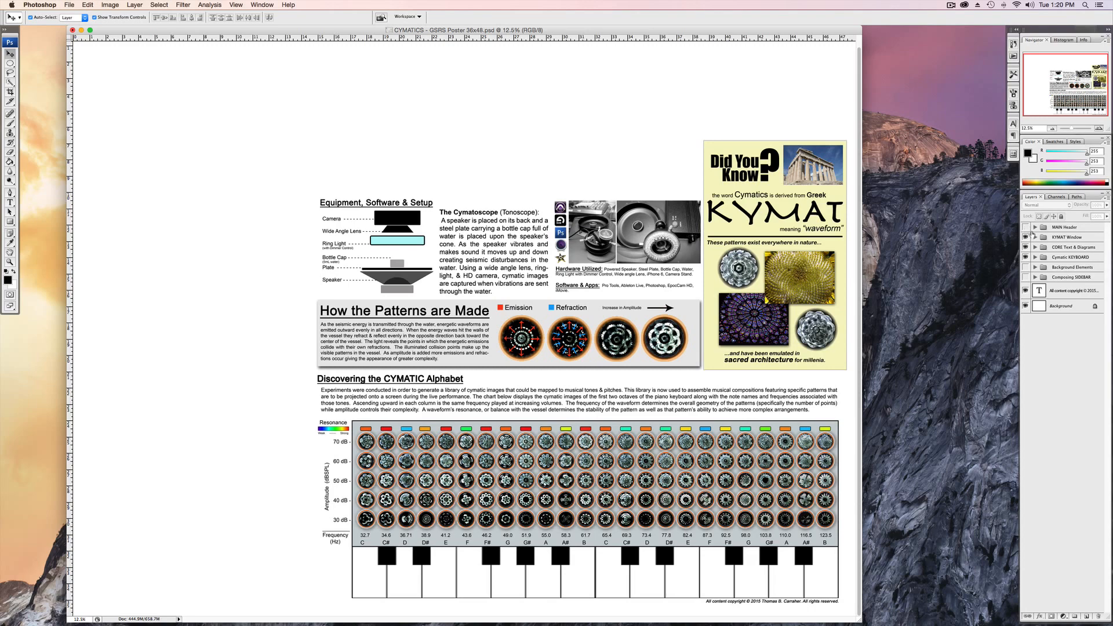
pyautogui.click(1026, 268)
pyautogui.click(1025, 277)
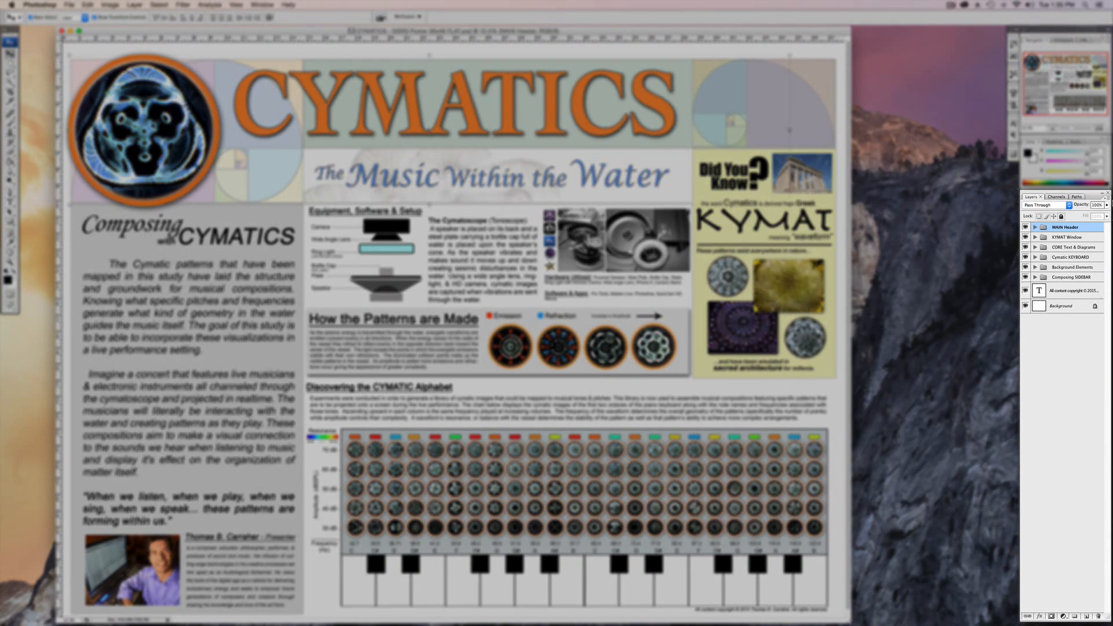
# Flatten the poster image and discard its hidden layers.
pyautogui.click(1107, 199)
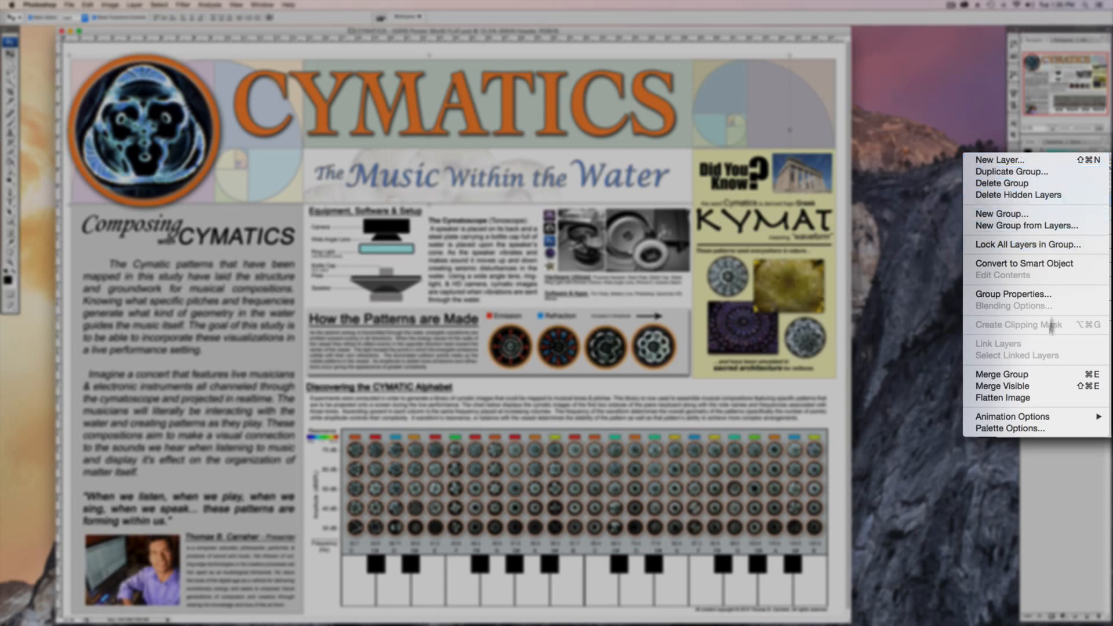
pyautogui.click(1035, 400)
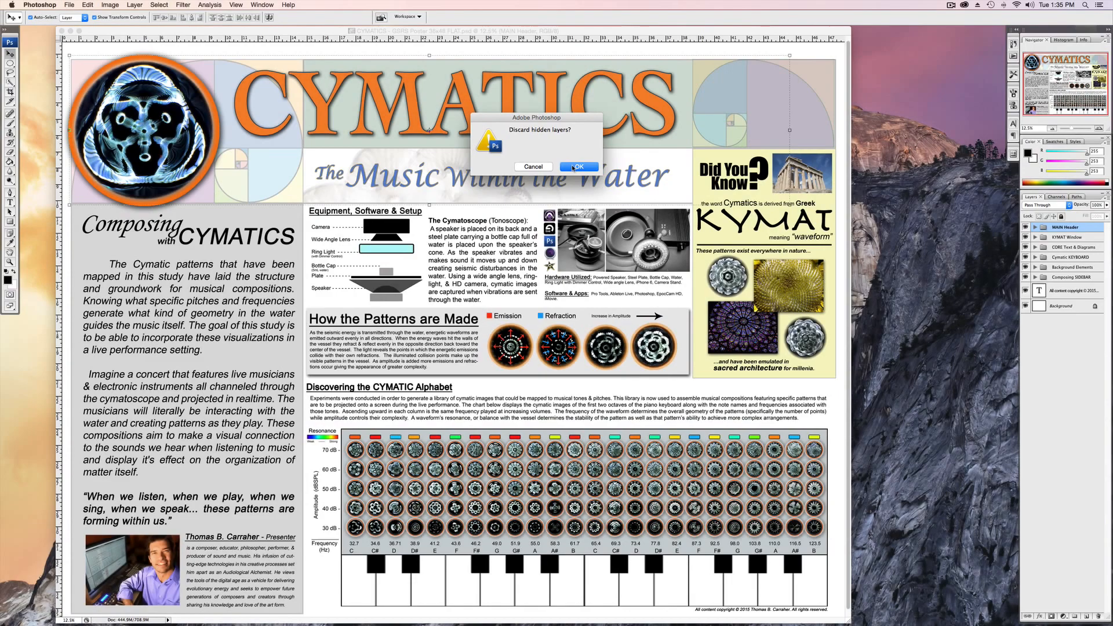
pyautogui.click(580, 177)
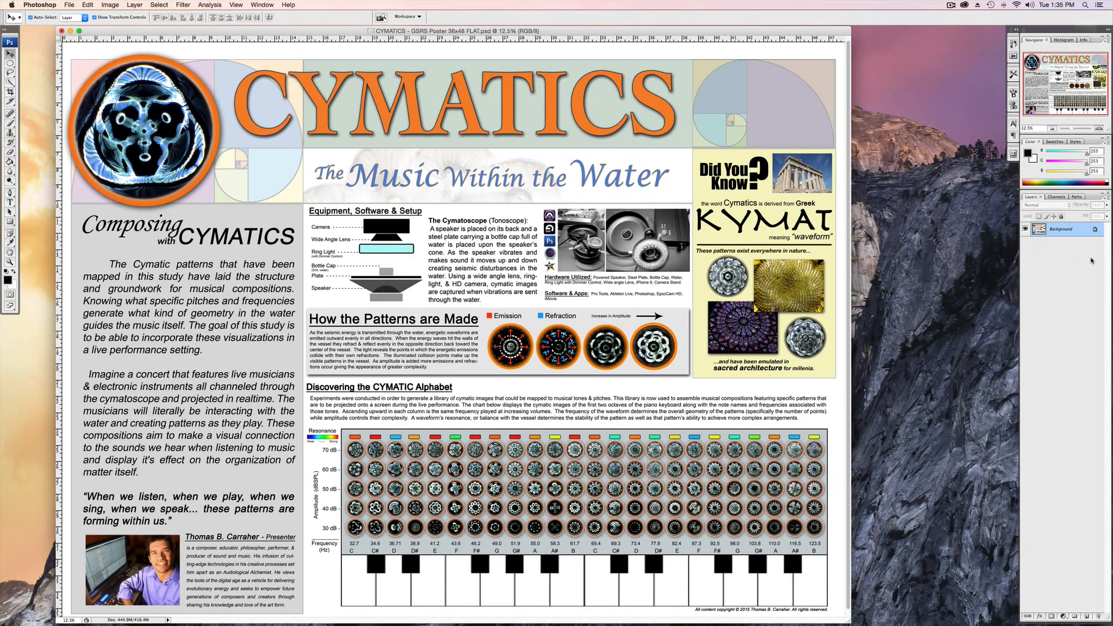
# Set up saving the flattened poster under the name Poster for Print in Photoshop PDF format.
pyautogui.click(70, 5)
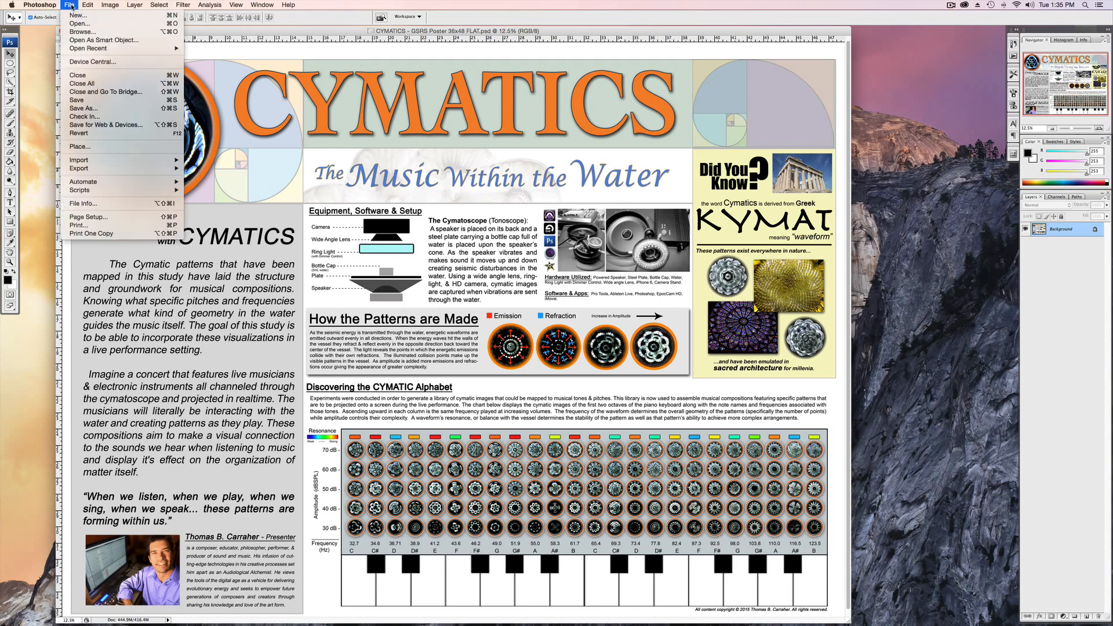
pyautogui.click(95, 108)
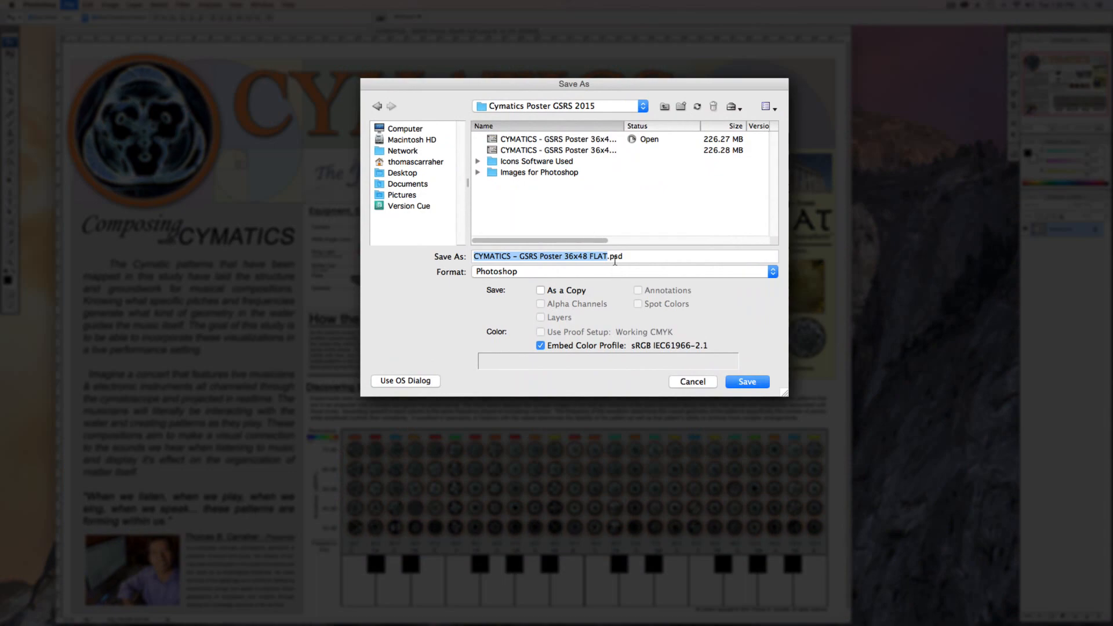
pyautogui.write('Poster for Pr')
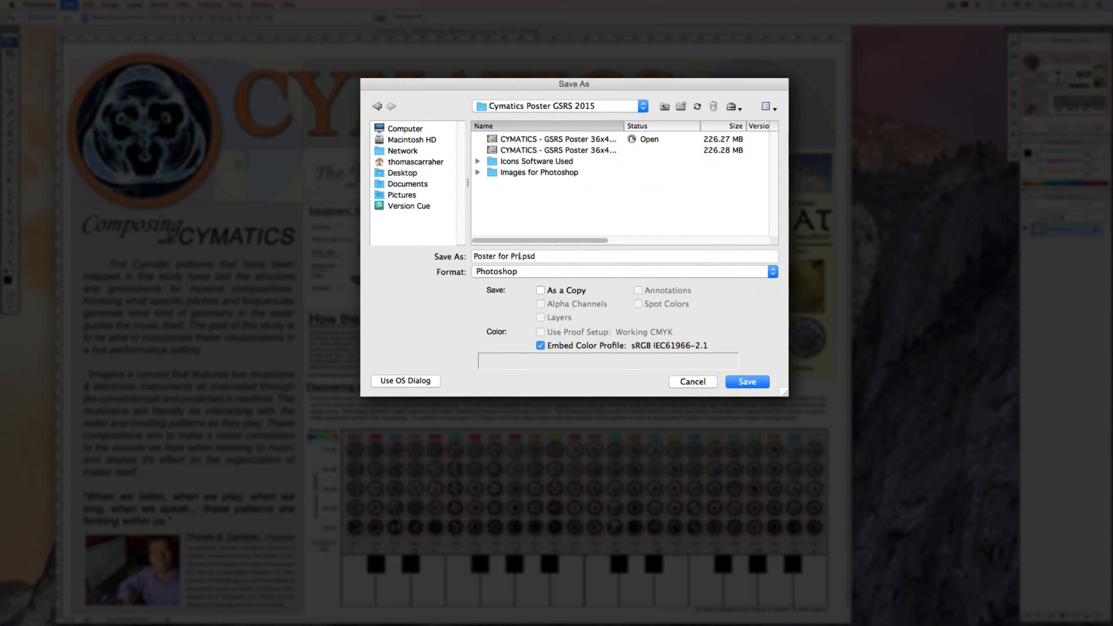
pyautogui.write('int')
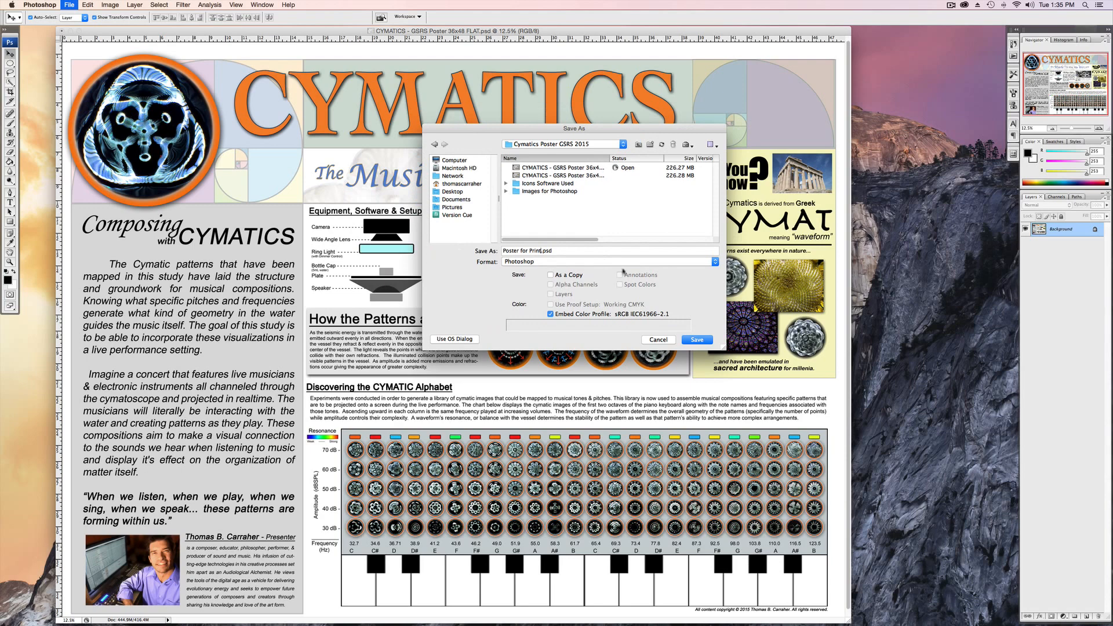
pyautogui.click(624, 262)
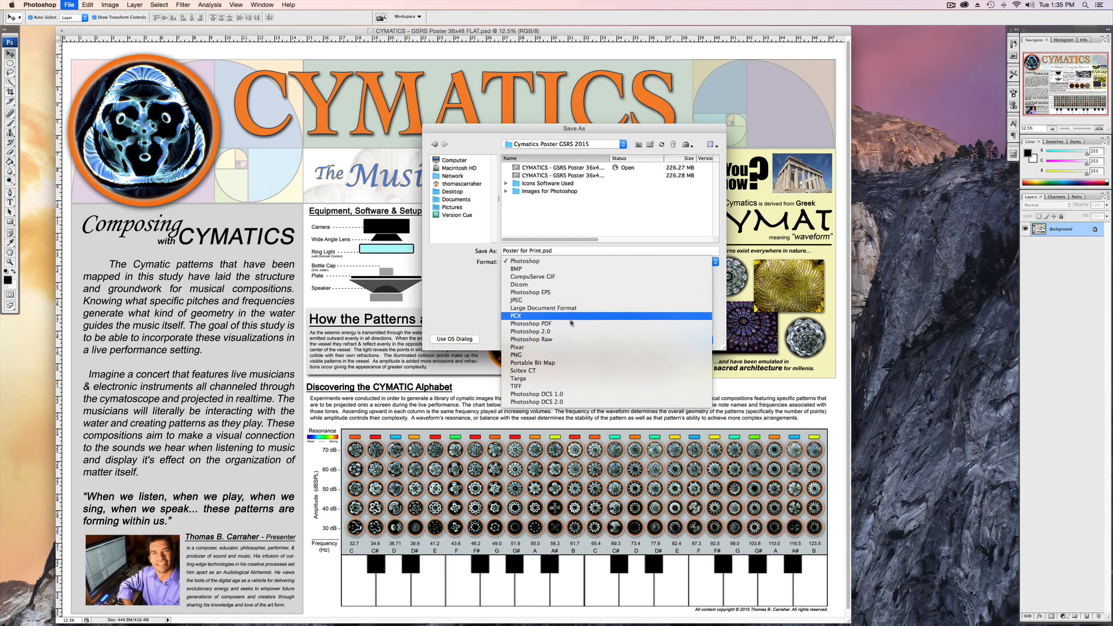
pyautogui.click(555, 327)
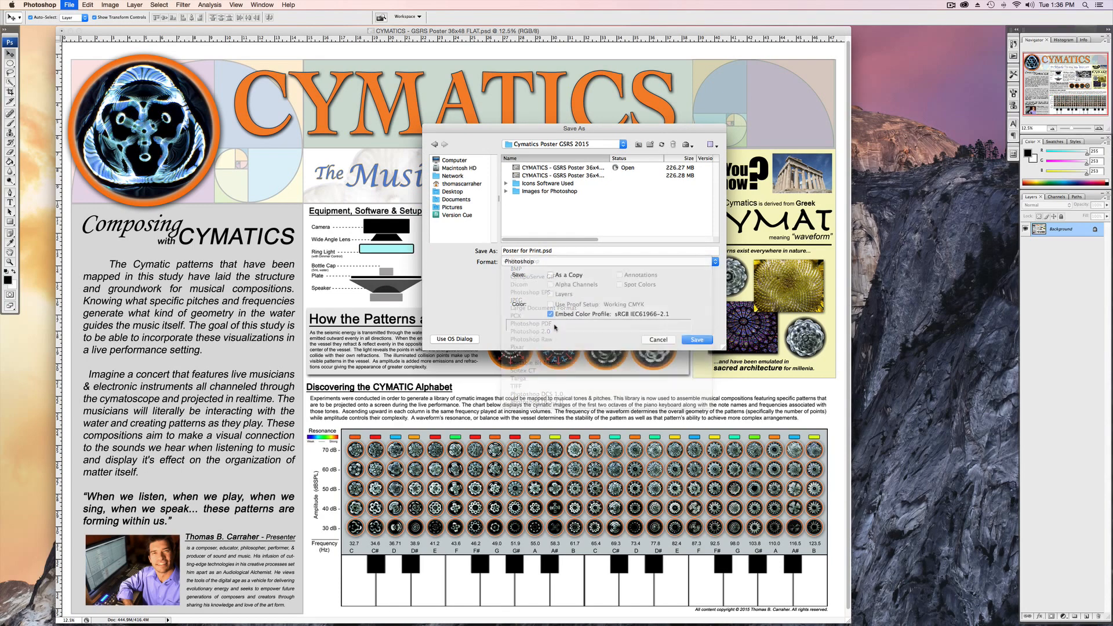
# Save the PDF with the modified High Quality Print preset, Photoshop editing capabilities off, and fast web preview and viewing after saving on.
pyautogui.click(697, 339)
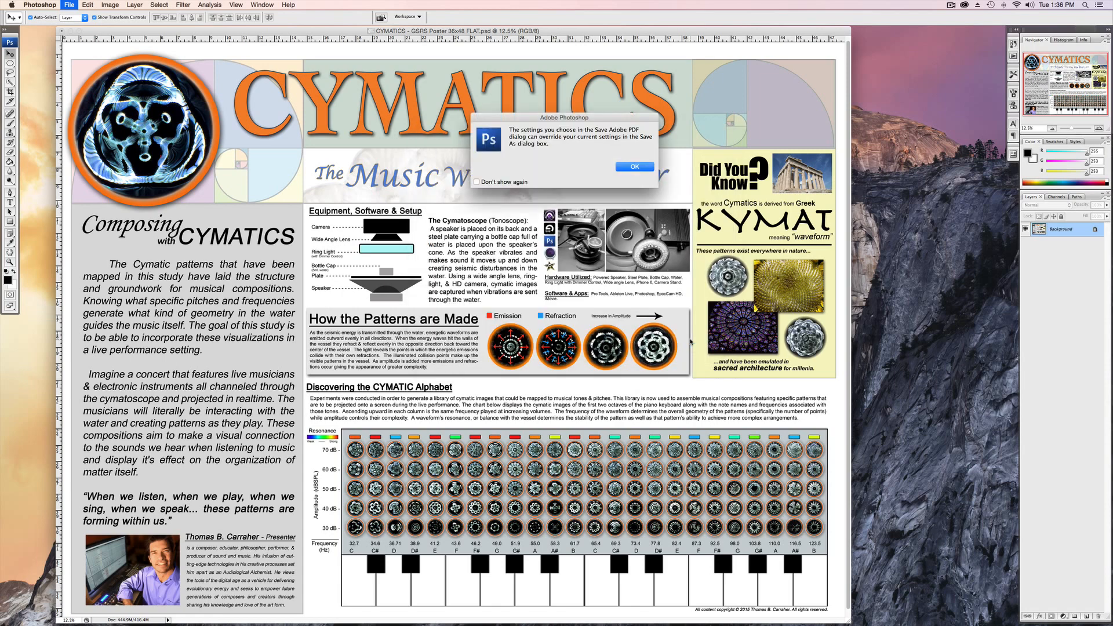
pyautogui.press('Return')
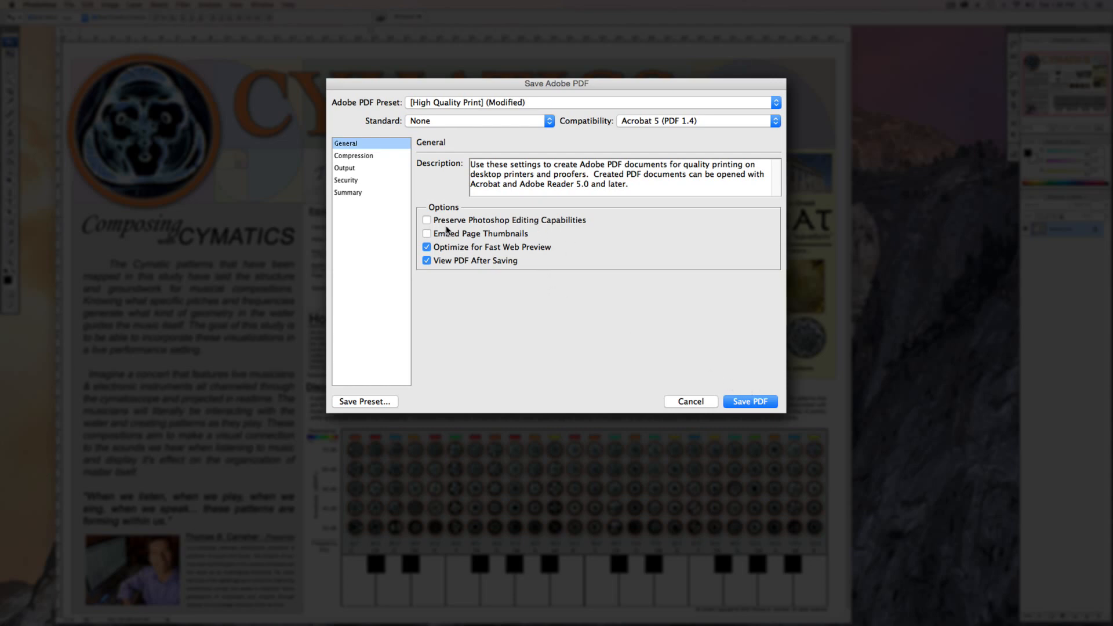
pyautogui.click(751, 402)
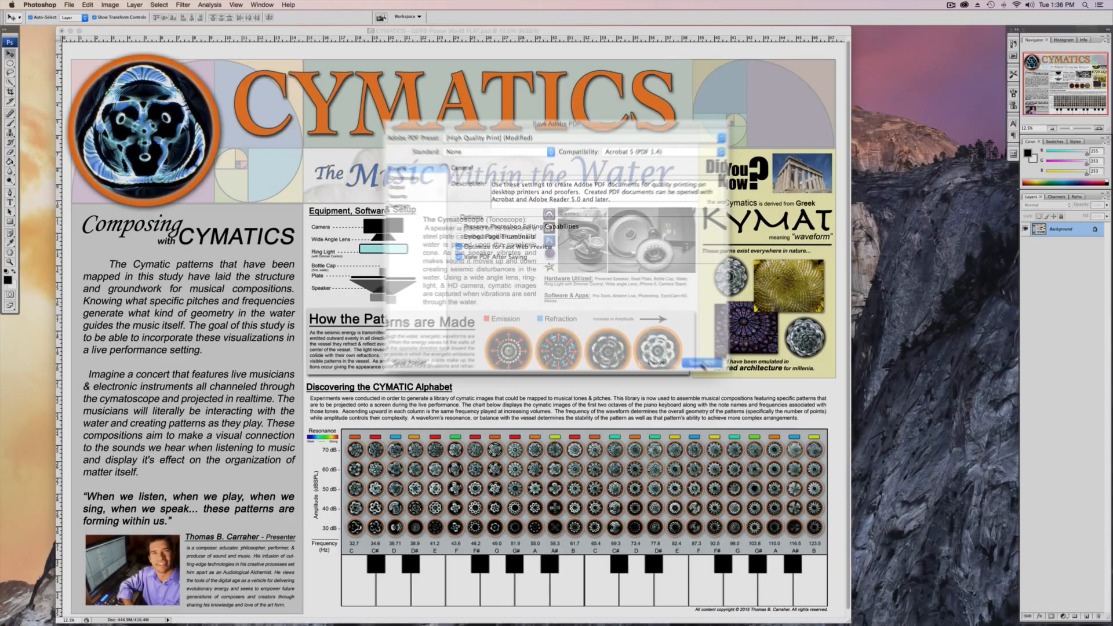